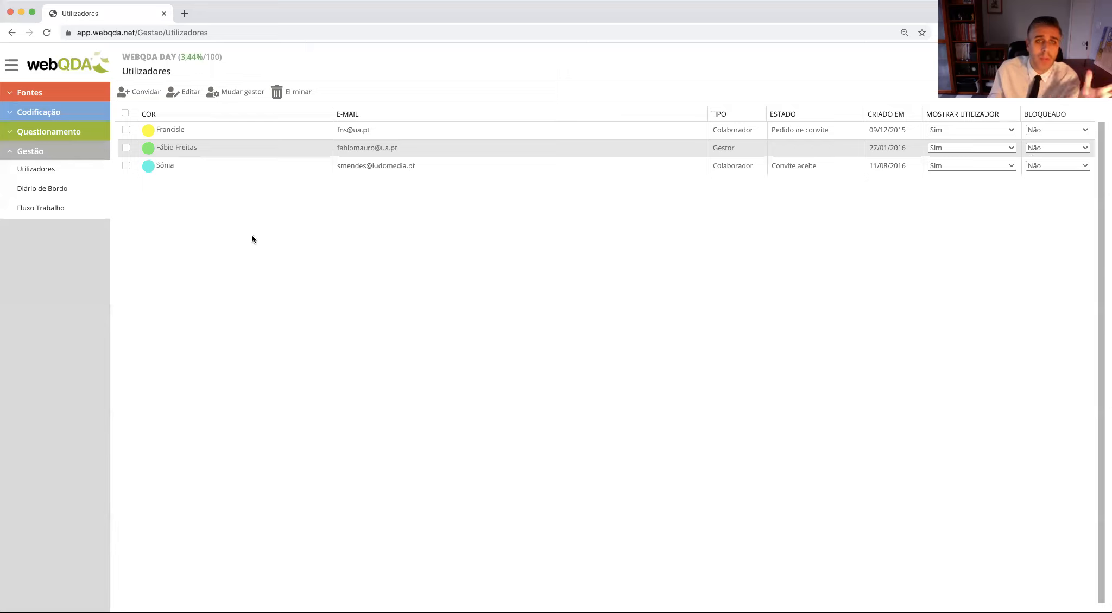
Open the internal source "A Knowledge of First Principles" from Fontes Internas.
{"action": "left_click", "coordinate": [52, 154]}
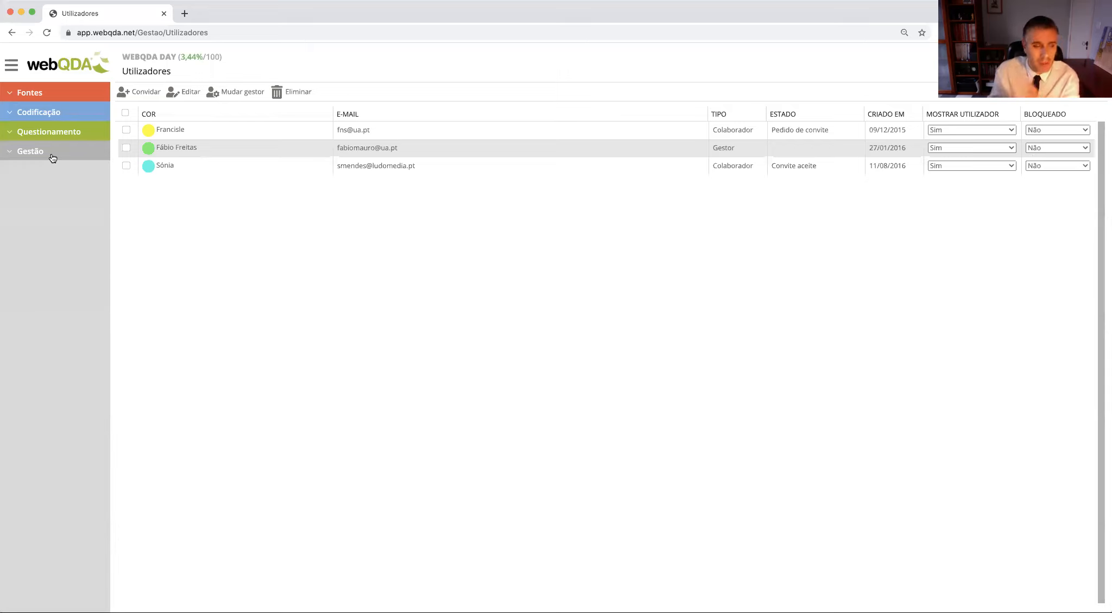
{"action": "left_click", "coordinate": [43, 96]}
{"action": "left_click", "coordinate": [42, 110]}
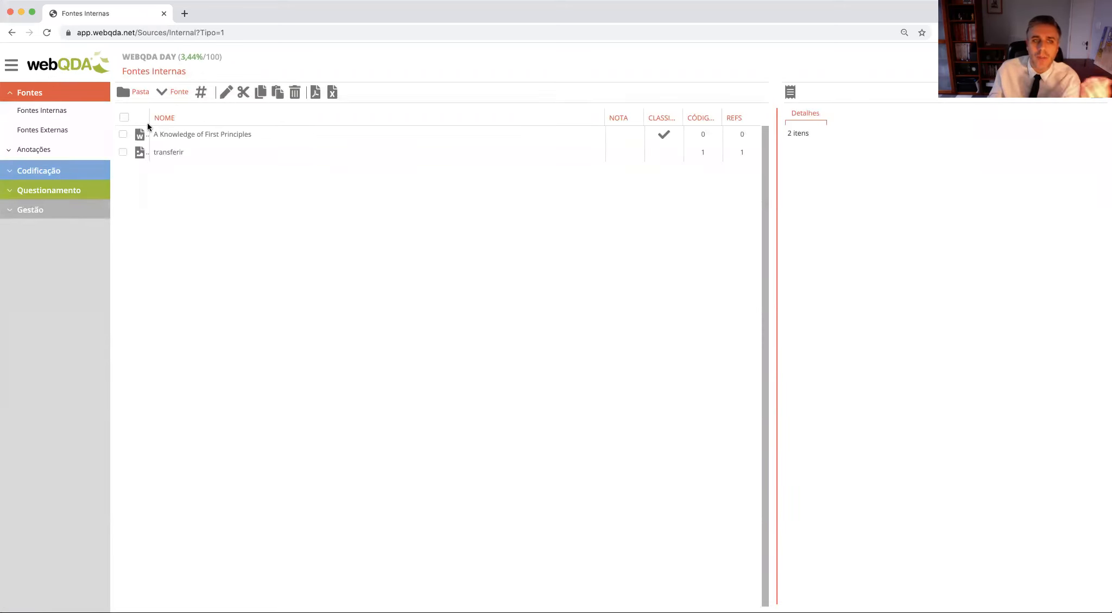
{"action": "double_click", "coordinate": [188, 135]}
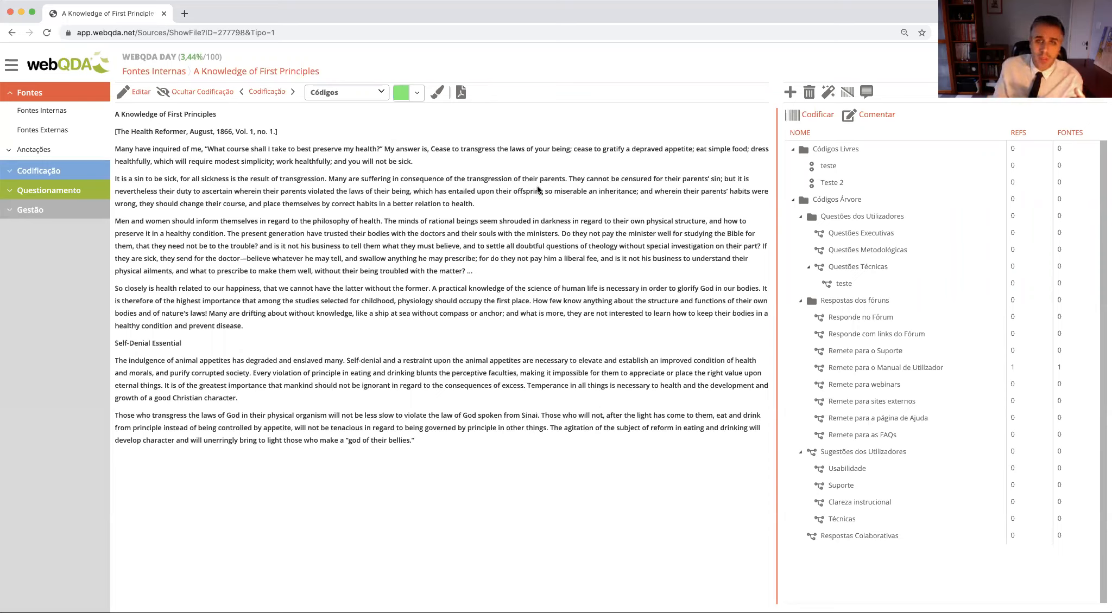
Code the passage from "They cannot be censured for their parents' sin" to the paragraph's end with "teste" under Questões Técnicas.
{"action": "left_click_drag", "start_coordinate": [568, 178], "coordinate": [563, 204]}
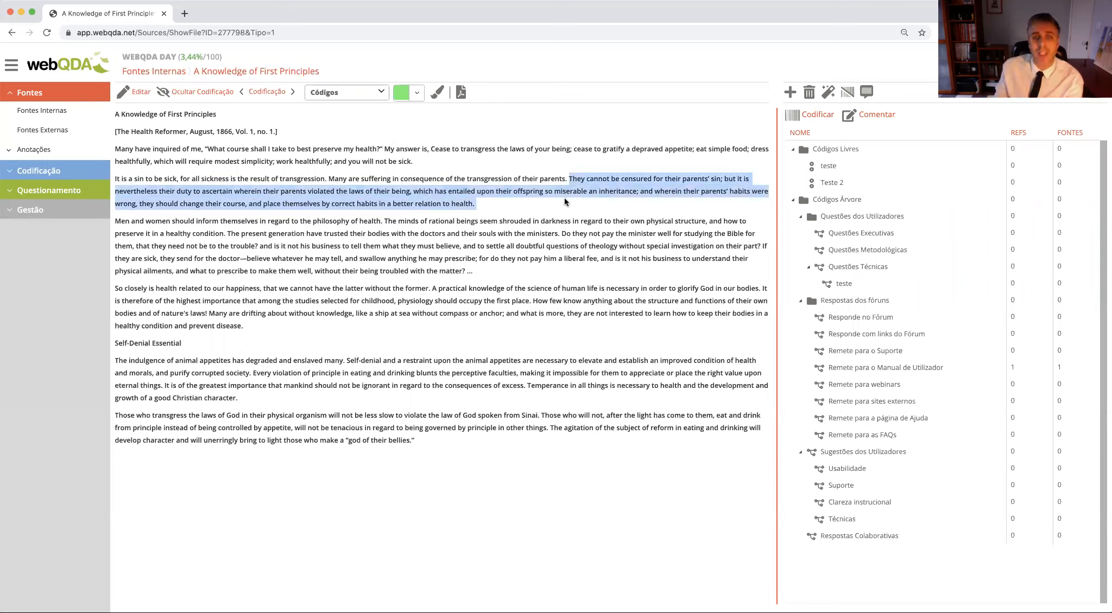
{"action": "left_click", "coordinate": [695, 209]}
{"action": "left_click_drag", "start_coordinate": [568, 178], "coordinate": [636, 212]}
{"action": "left_click", "coordinate": [848, 284]}
{"action": "left_click", "coordinate": [819, 114]}
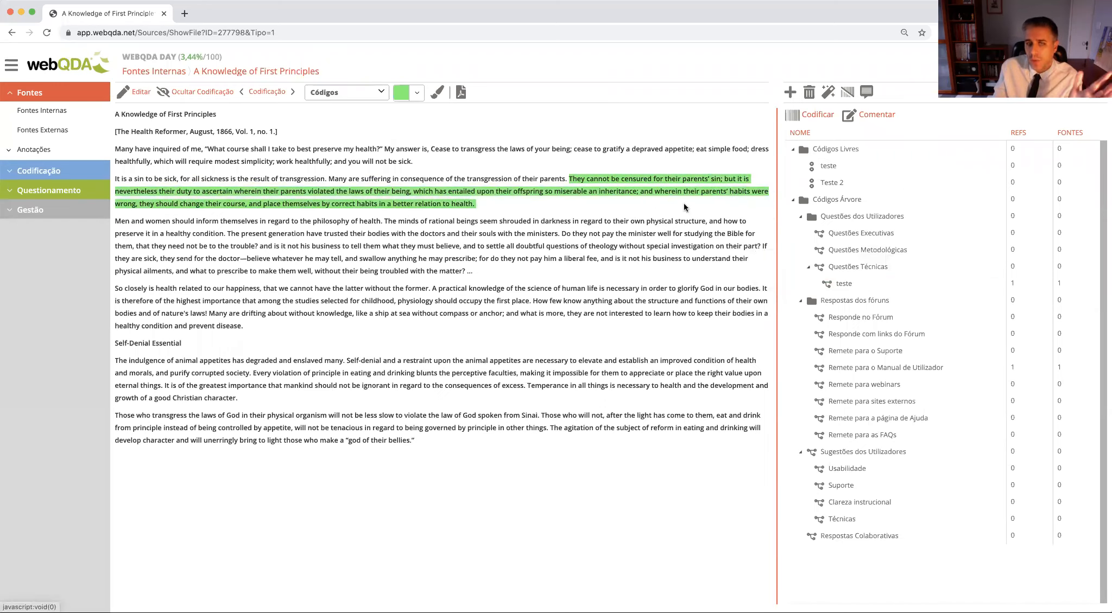
Code the passage from "It is therefore of the highest importance" to "prevent disease" with the code "Remete para webinars".
{"action": "mouse_move", "coordinate": [363, 151]}
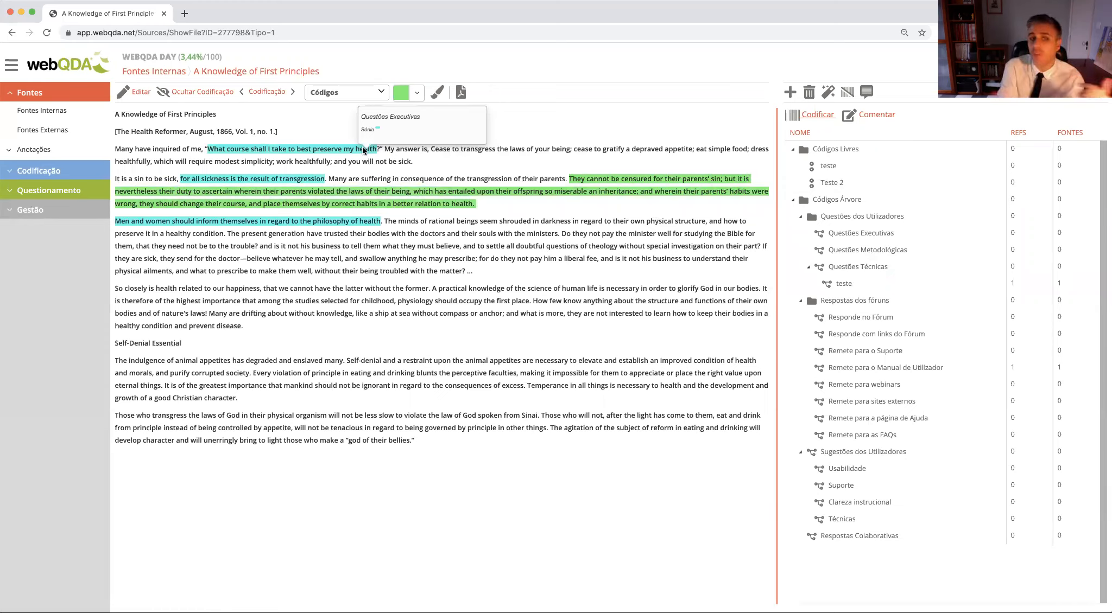
{"action": "mouse_move", "coordinate": [276, 175]}
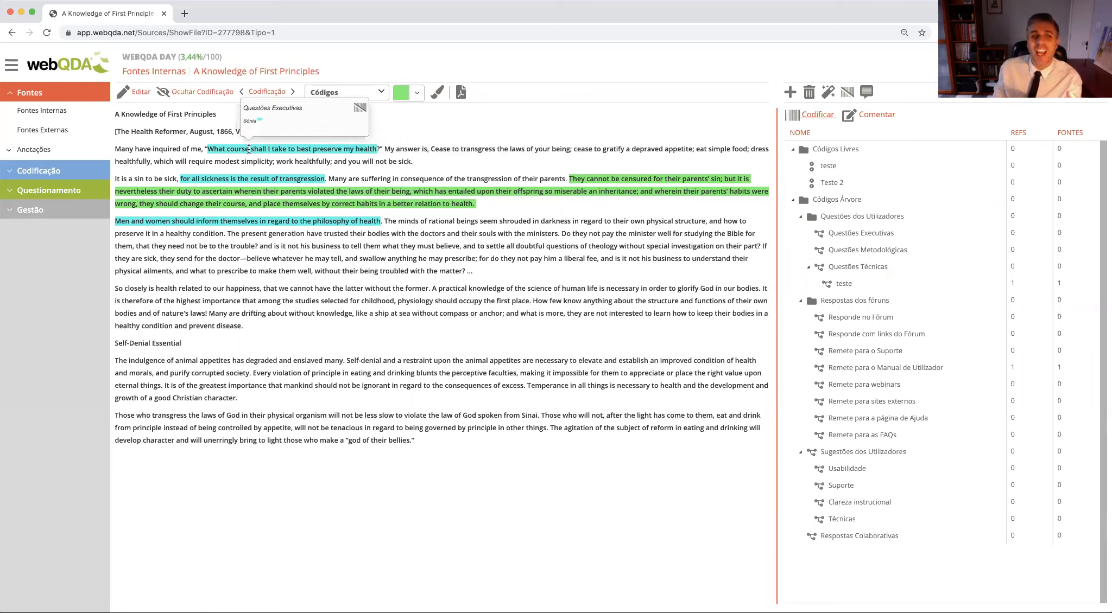
{"action": "mouse_move", "coordinate": [269, 228]}
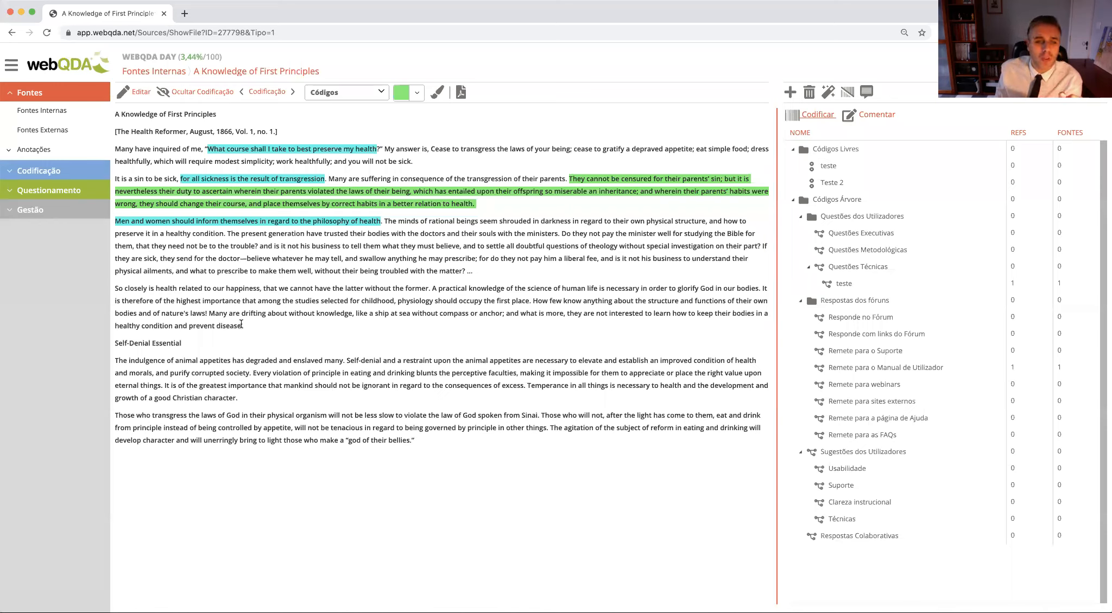
{"action": "left_click_drag", "start_coordinate": [241, 325], "coordinate": [762, 288]}
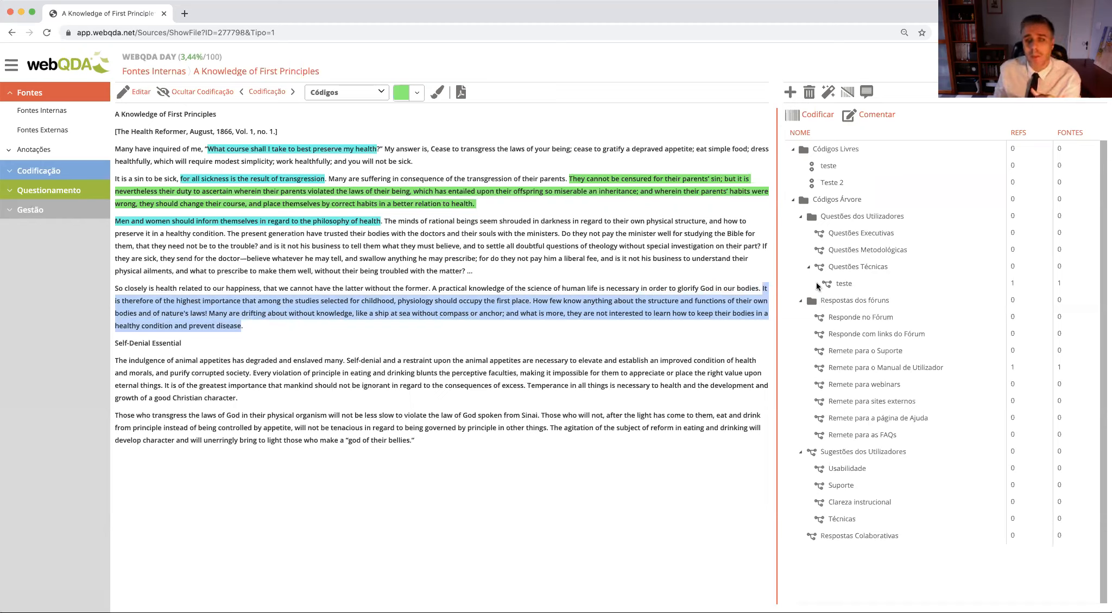
{"action": "mouse_move", "coordinate": [868, 267]}
{"action": "left_click", "coordinate": [856, 384]}
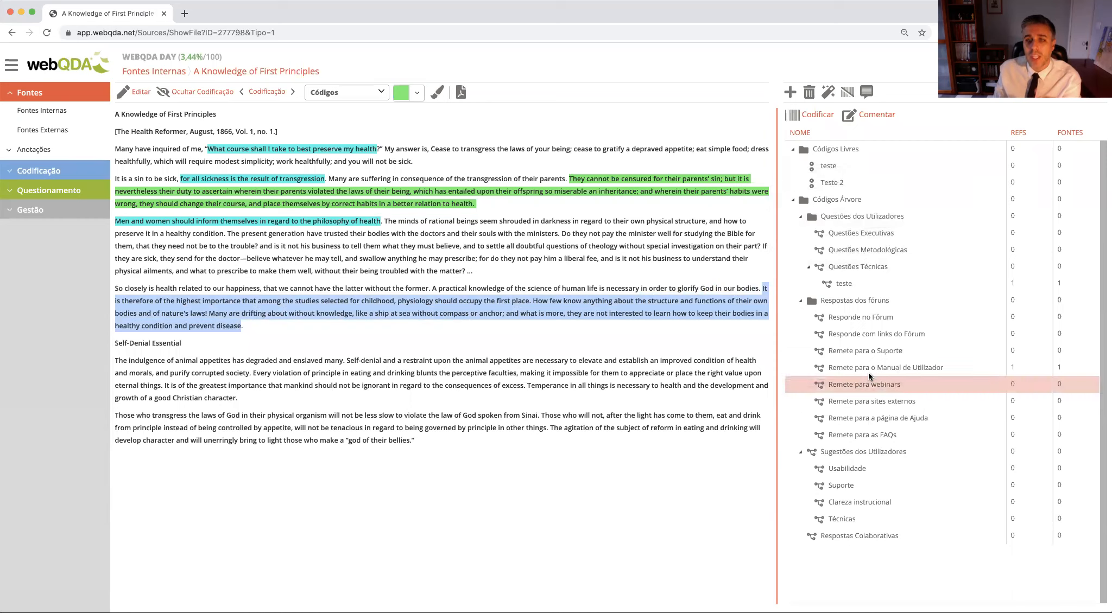
{"action": "left_click", "coordinate": [794, 118]}
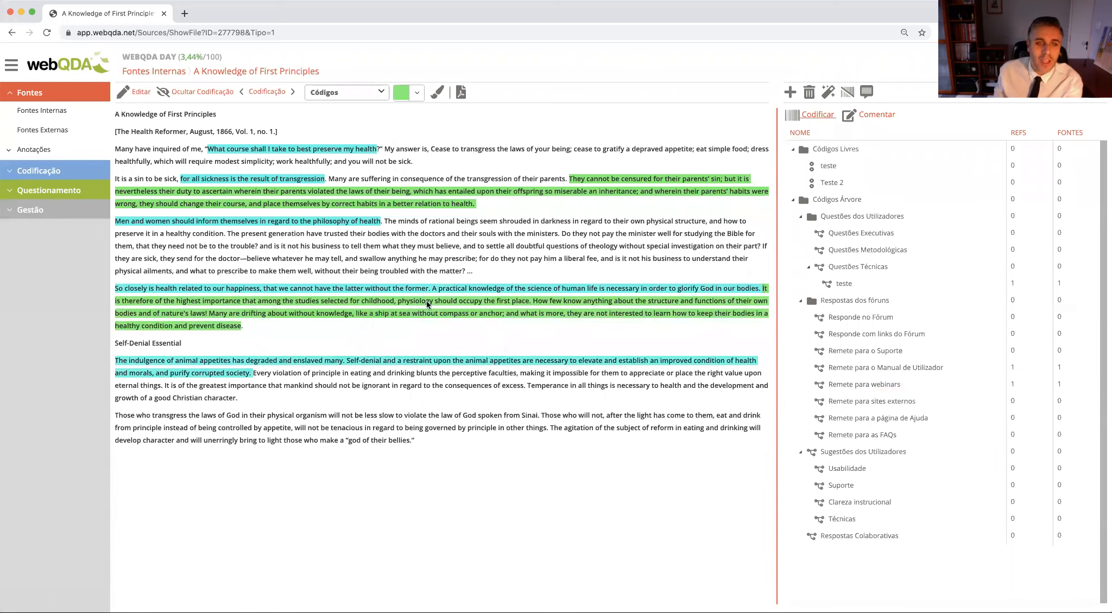
Remove the collaborator's "Questões Executivas" coding from the passage "What course shall I take to best preserve my health".
{"action": "mouse_move", "coordinate": [358, 295]}
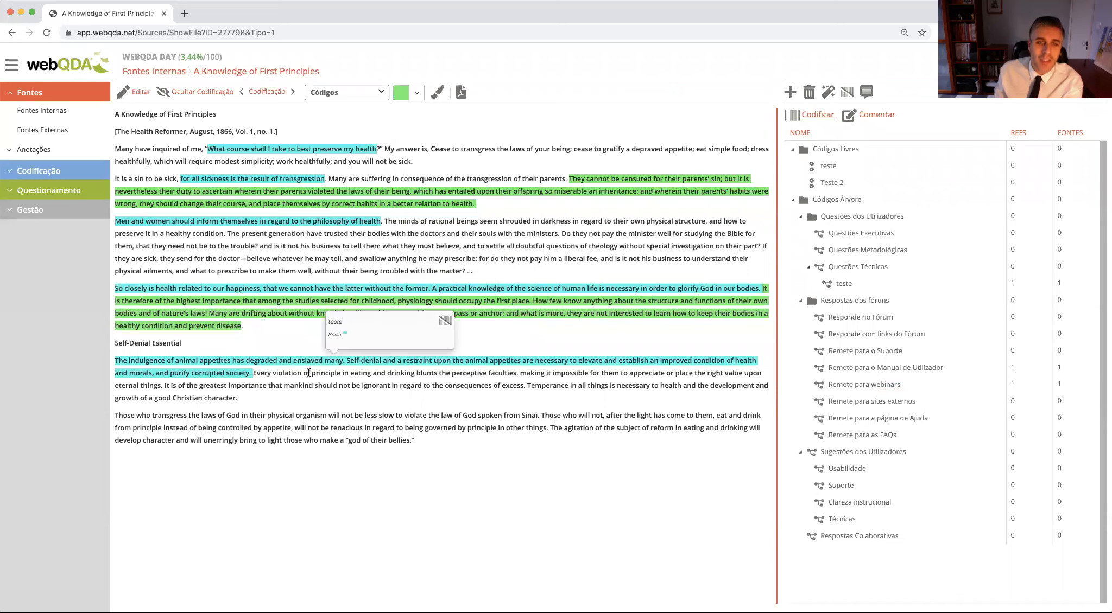
{"action": "mouse_move", "coordinate": [206, 371]}
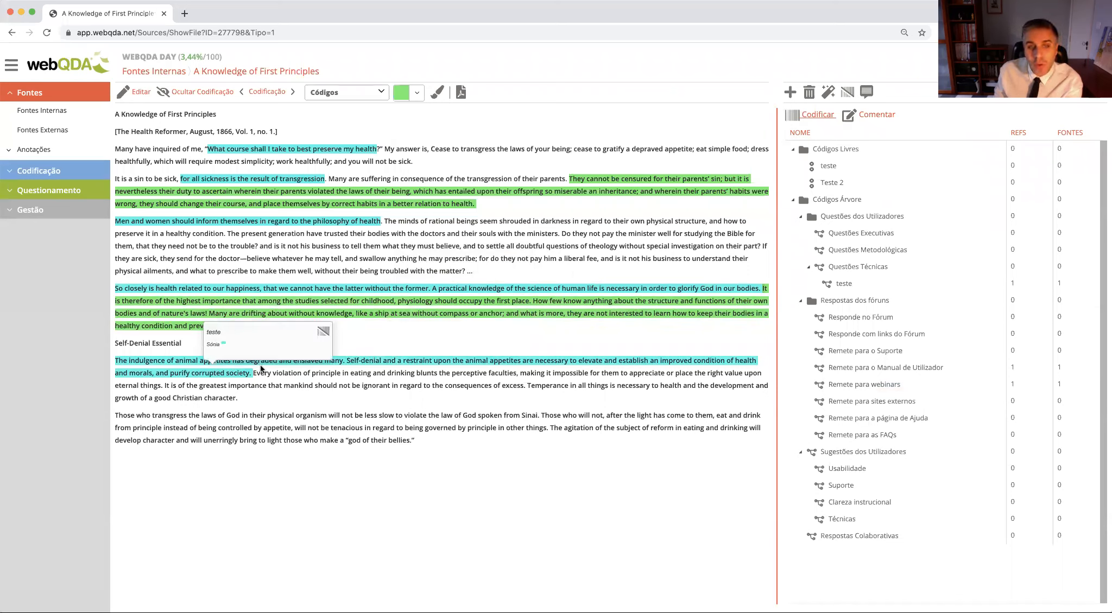
{"action": "mouse_move", "coordinate": [217, 286]}
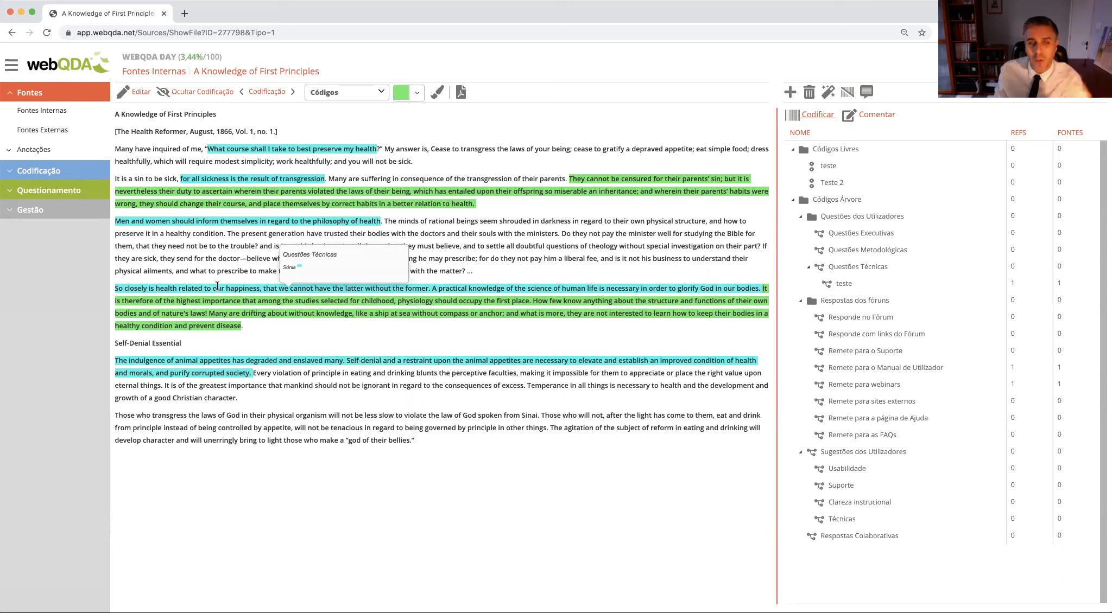
{"action": "mouse_move", "coordinate": [262, 152]}
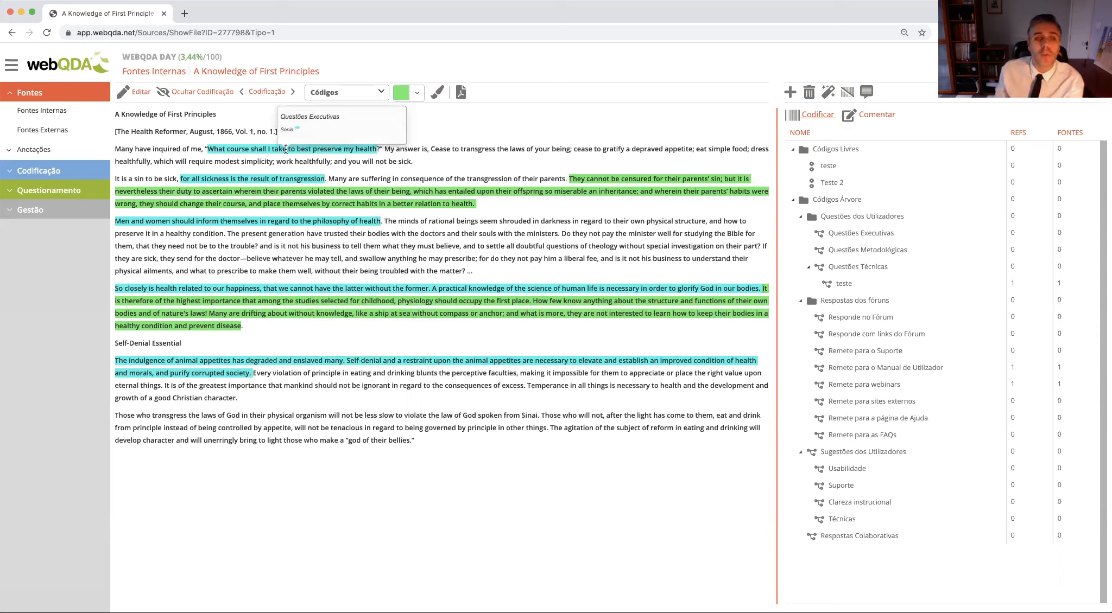
{"action": "left_click_drag", "start_coordinate": [377, 148], "coordinate": [208, 146]}
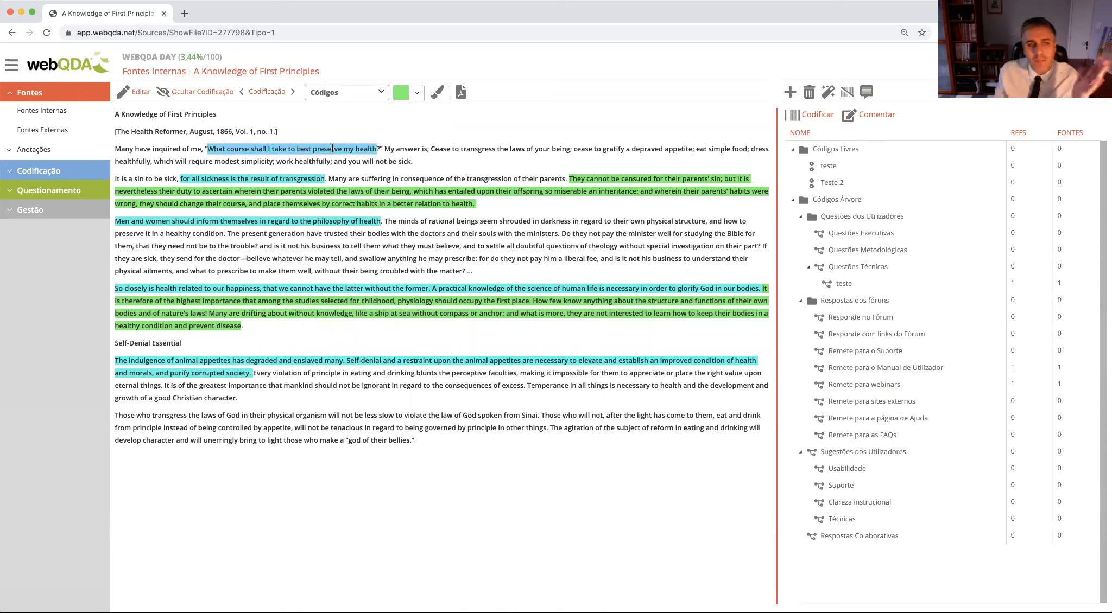
{"action": "mouse_move", "coordinate": [357, 146]}
{"action": "left_click", "coordinate": [473, 109]}
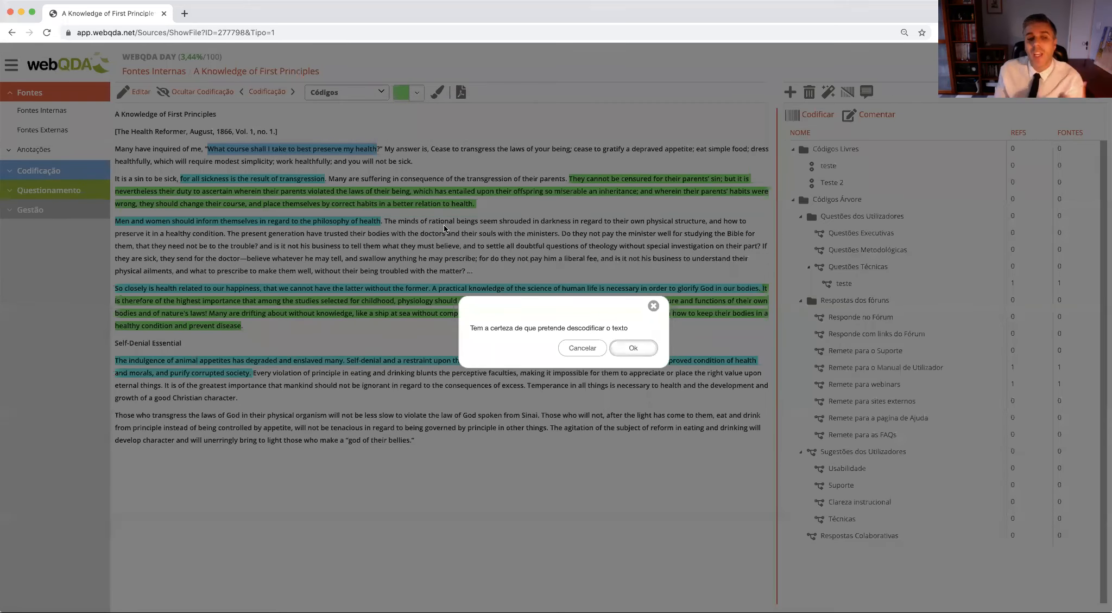
{"action": "key", "text": "Return"}
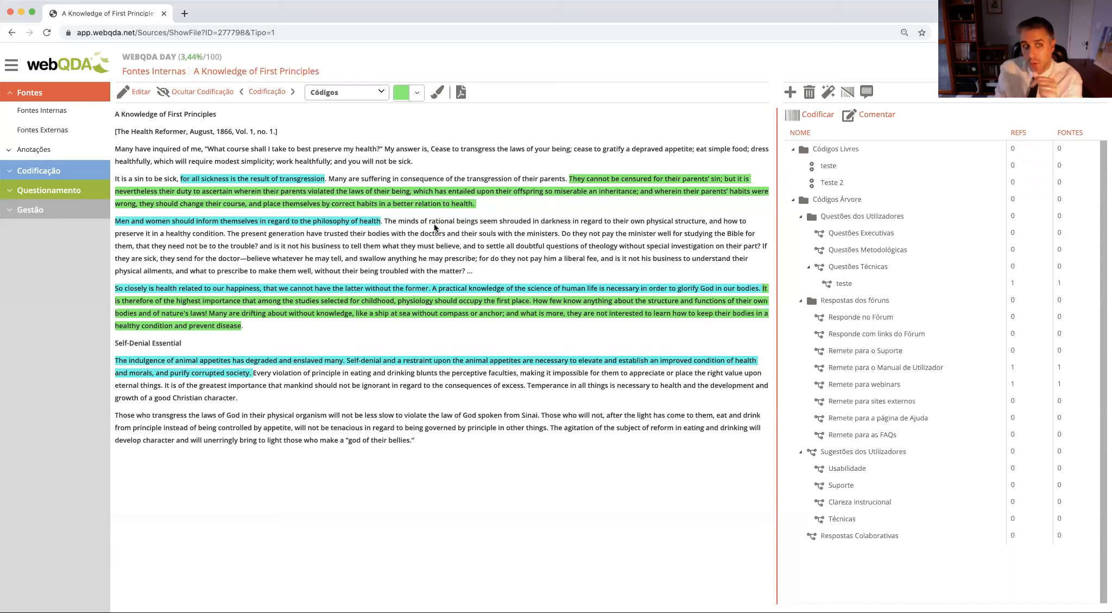
Add a comment to "for all sickness is the result of transgression", addressing the collaborator by name with "não concordo...." and filler text "djfdjfds".
{"action": "mouse_move", "coordinate": [195, 177]}
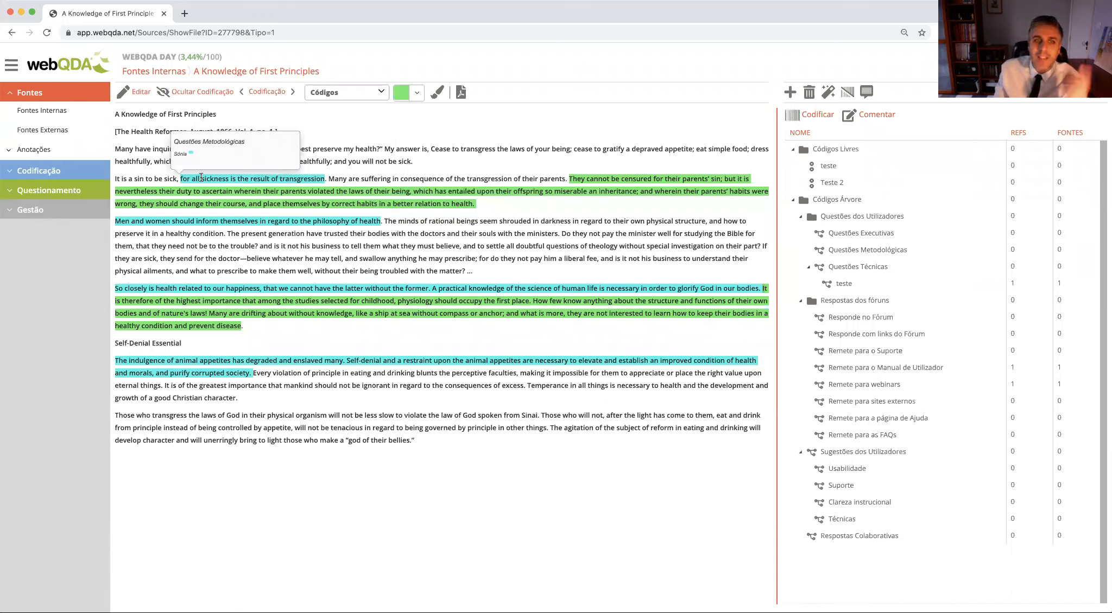
{"action": "mouse_move", "coordinate": [419, 196]}
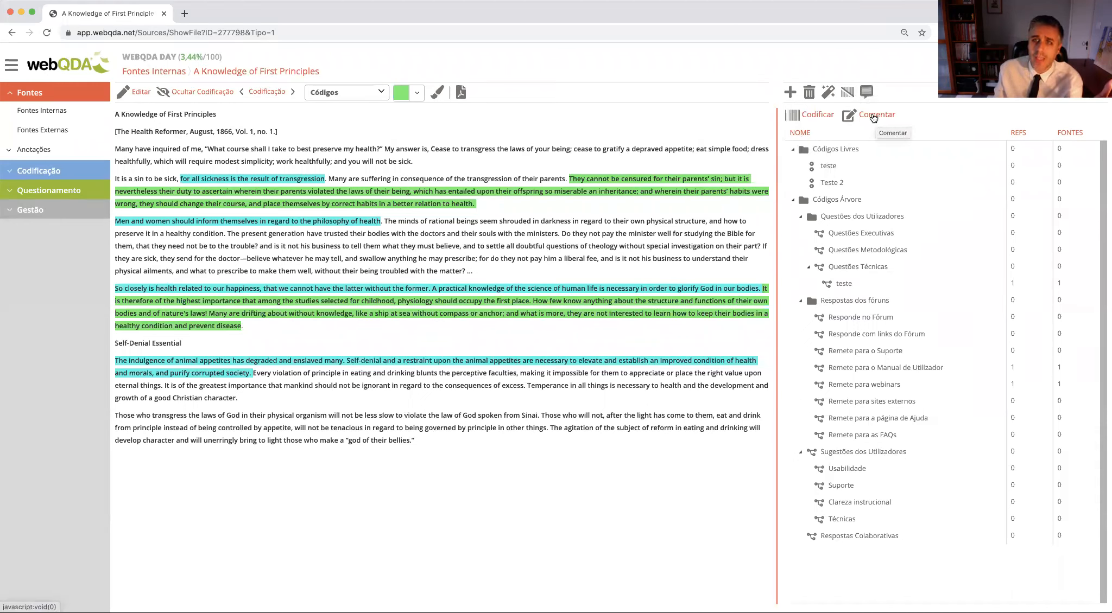
{"action": "mouse_move", "coordinate": [310, 220]}
{"action": "left_click_drag", "start_coordinate": [325, 178], "coordinate": [181, 174]}
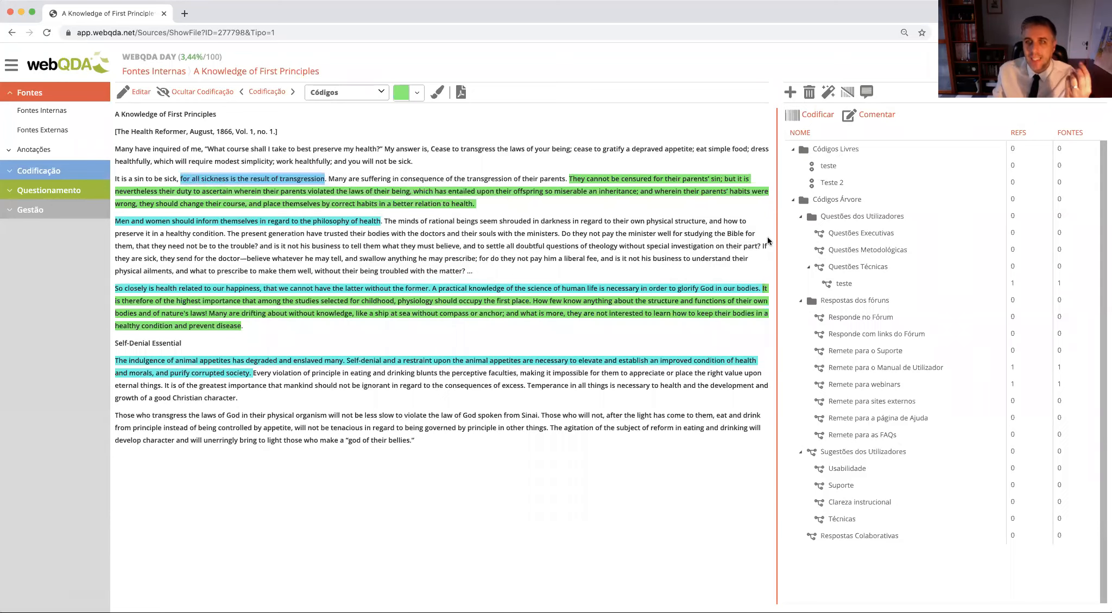
{"action": "left_click", "coordinate": [877, 115]}
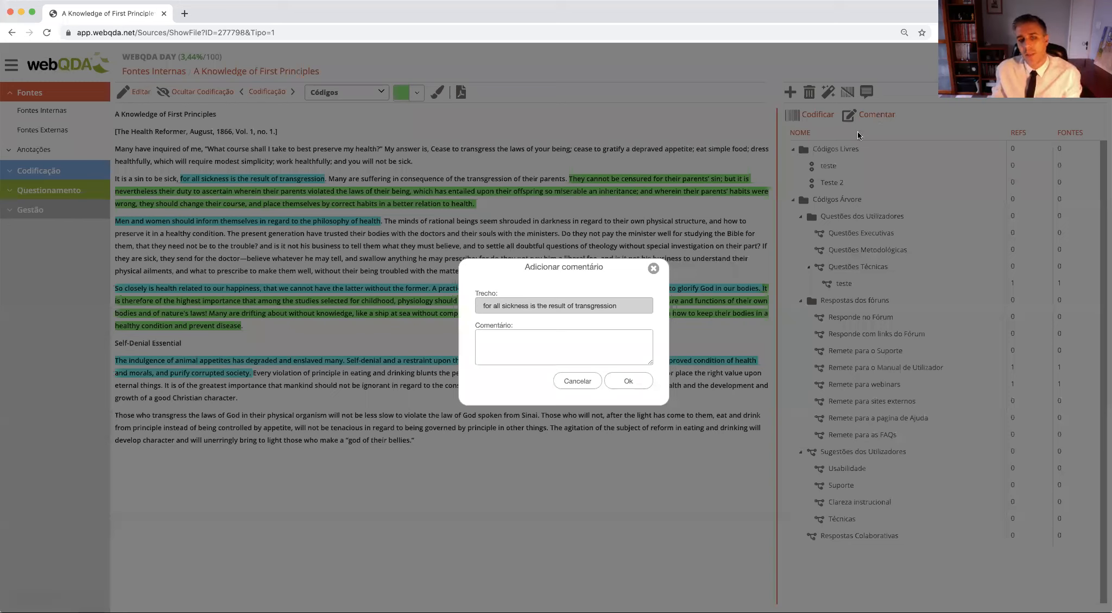
{"action": "left_click", "coordinate": [532, 346]}
{"action": "type", "text": "S"}
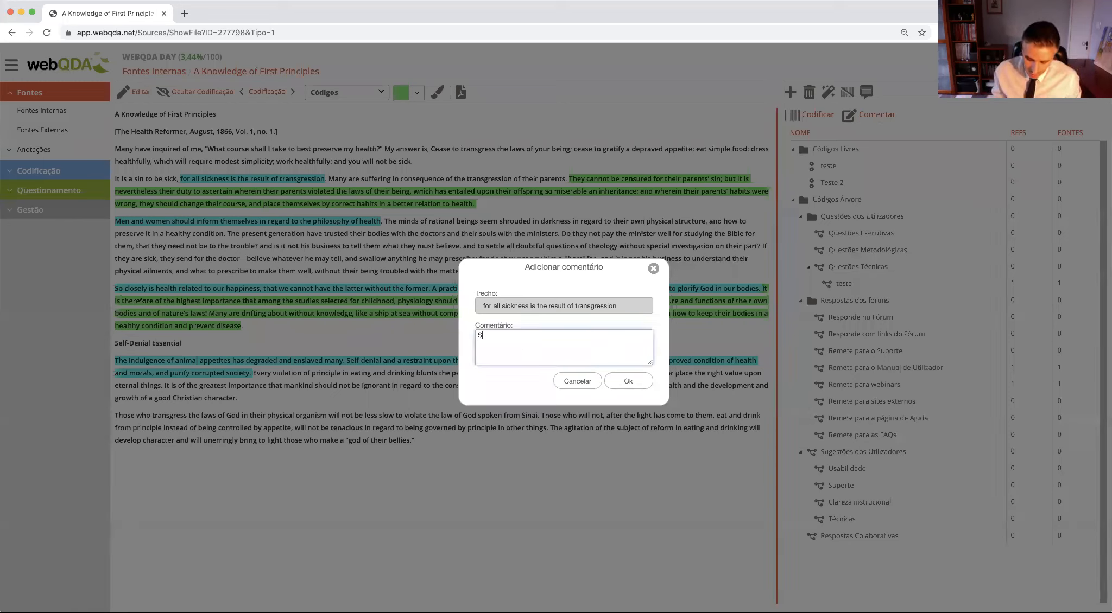
{"action": "type", "text": "ónia não concrodo...."}
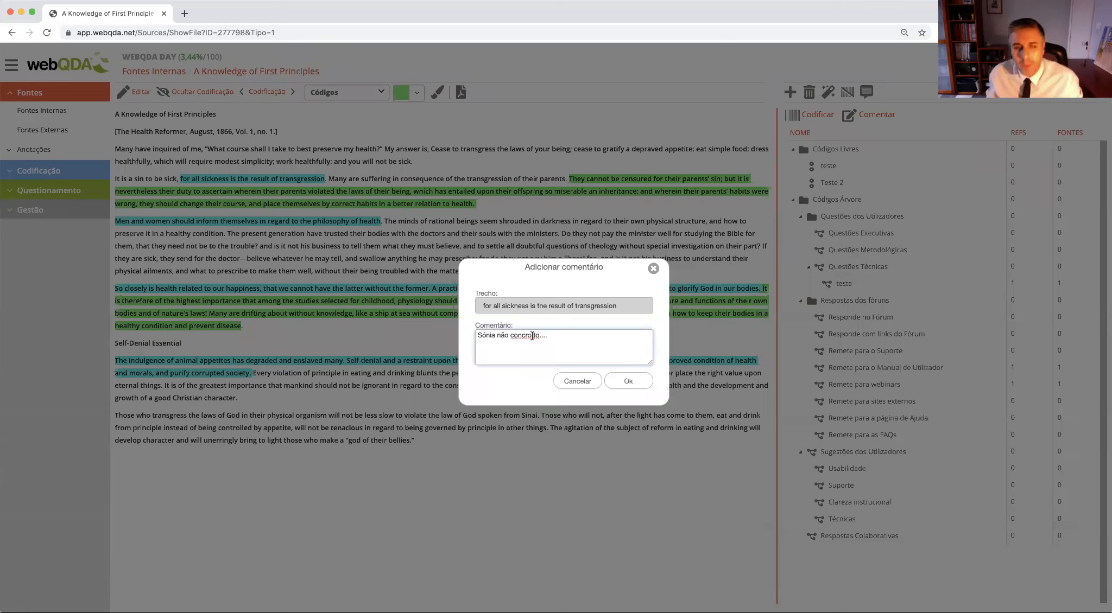
{"action": "right_click", "coordinate": [532, 336]}
{"action": "left_click", "coordinate": [558, 337]}
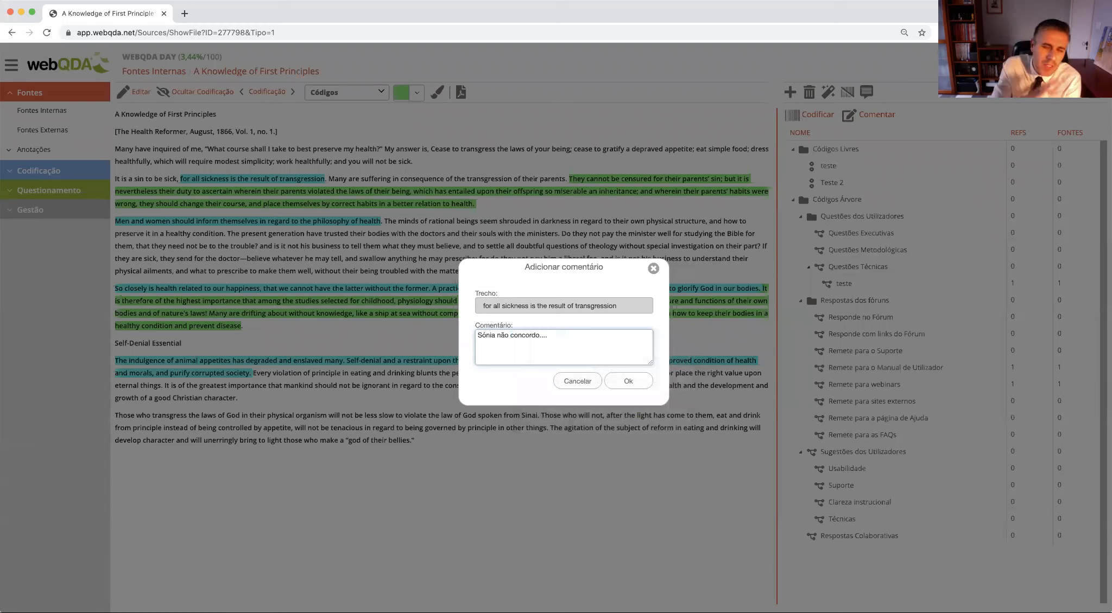
{"action": "type", "text": "djfdjfds"}
{"action": "left_click", "coordinate": [628, 381]}
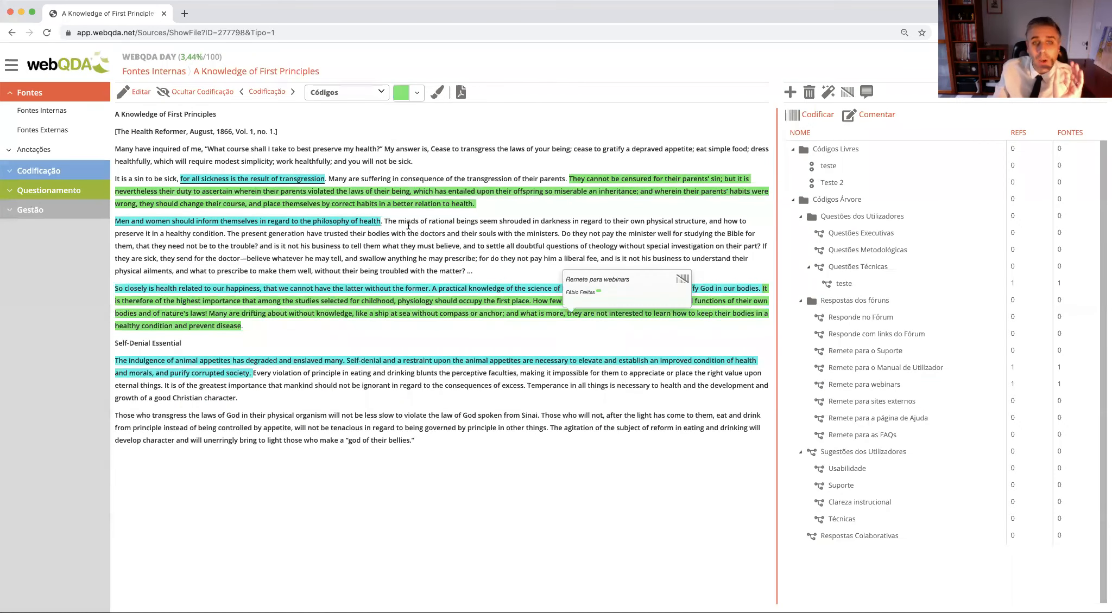
Review the coded and commented passages, hiding the coding highlights and showing them again.
{"action": "mouse_move", "coordinate": [370, 225]}
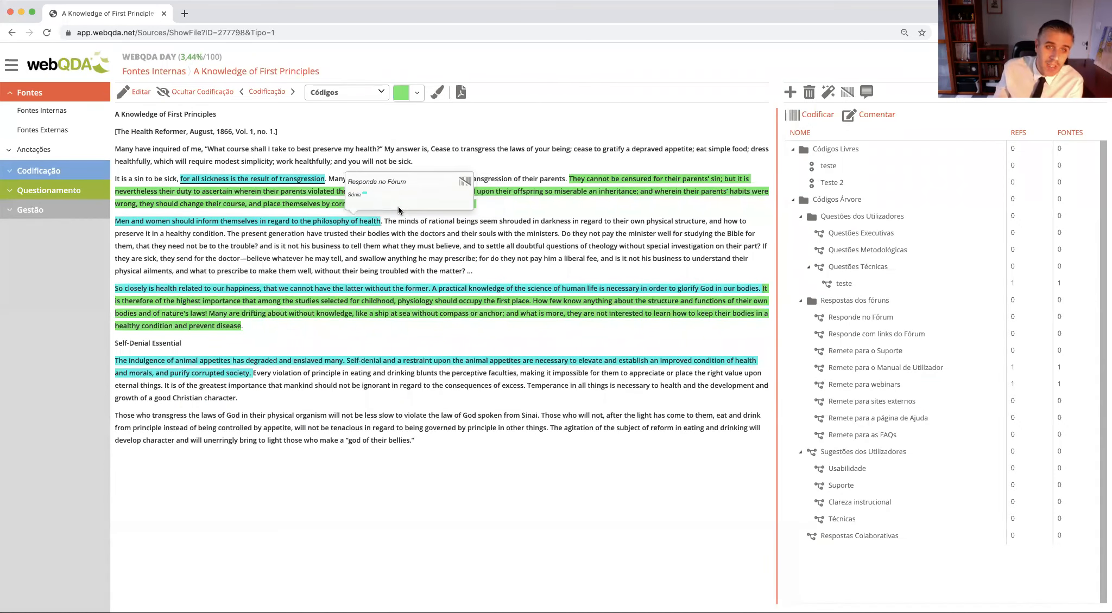
{"action": "mouse_move", "coordinate": [284, 194]}
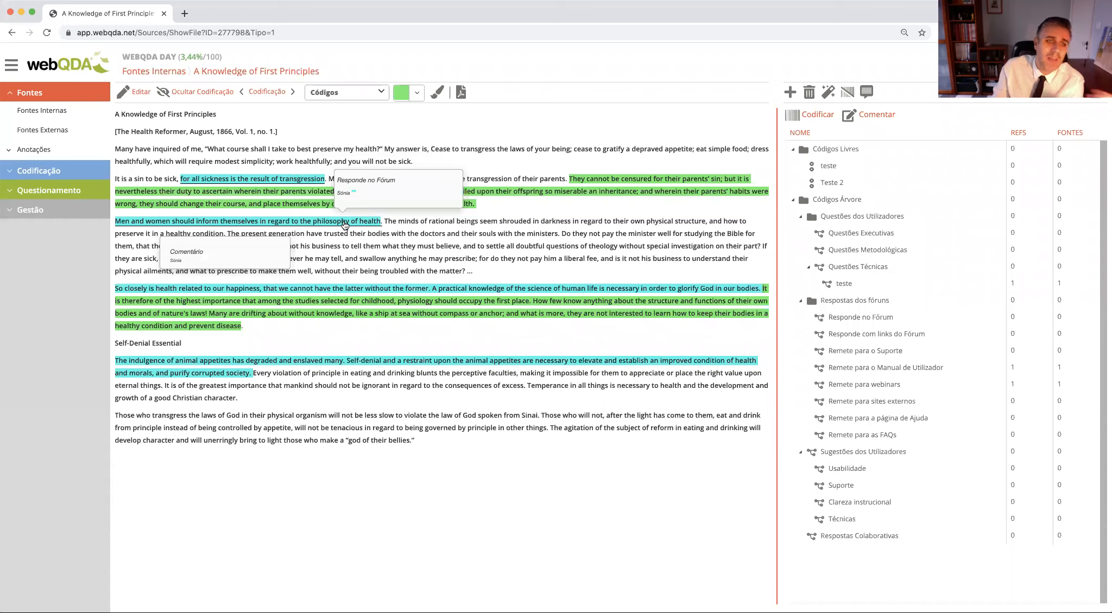
{"action": "mouse_move", "coordinate": [570, 313]}
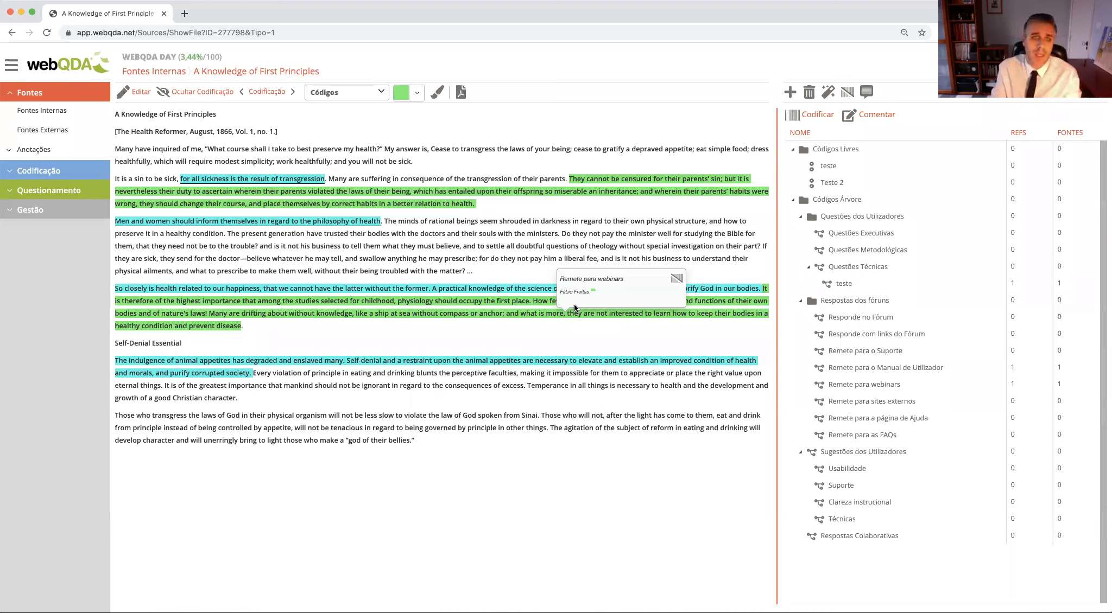
{"action": "left_click", "coordinate": [187, 93]}
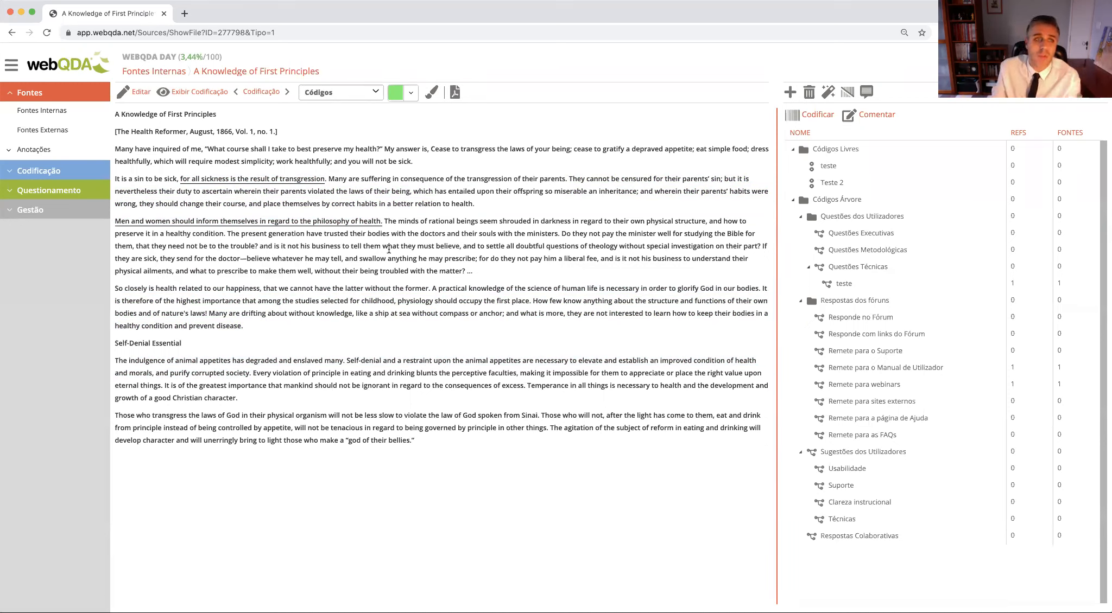
{"action": "left_click", "coordinate": [190, 96]}
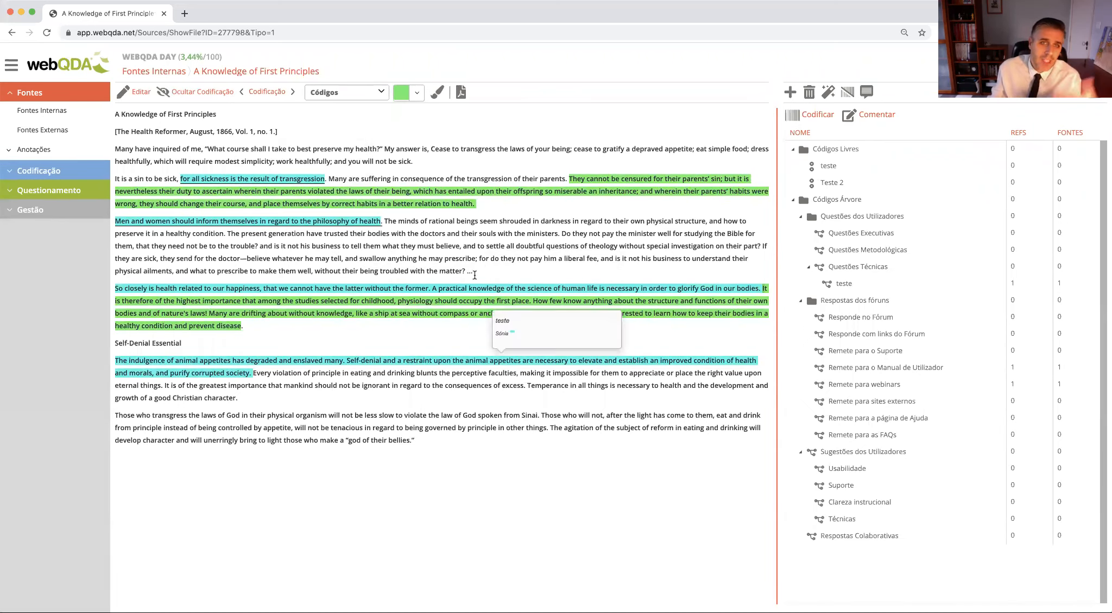
Inspect the coding colour picker without changing the colour, and view the colours in use by each user.
{"action": "left_click", "coordinate": [417, 92]}
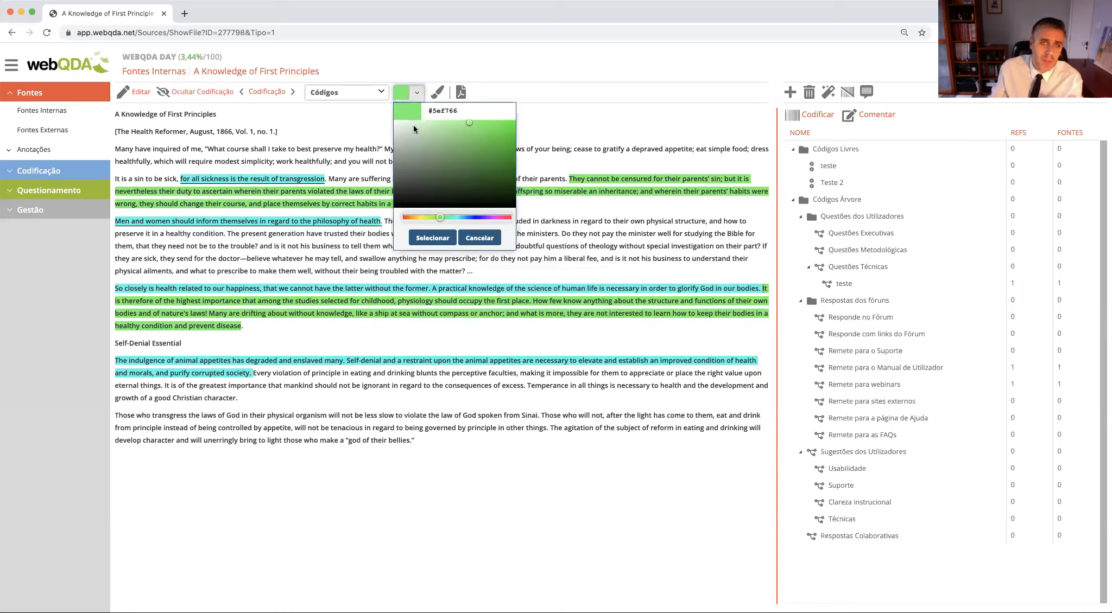
{"action": "left_click", "coordinate": [461, 239]}
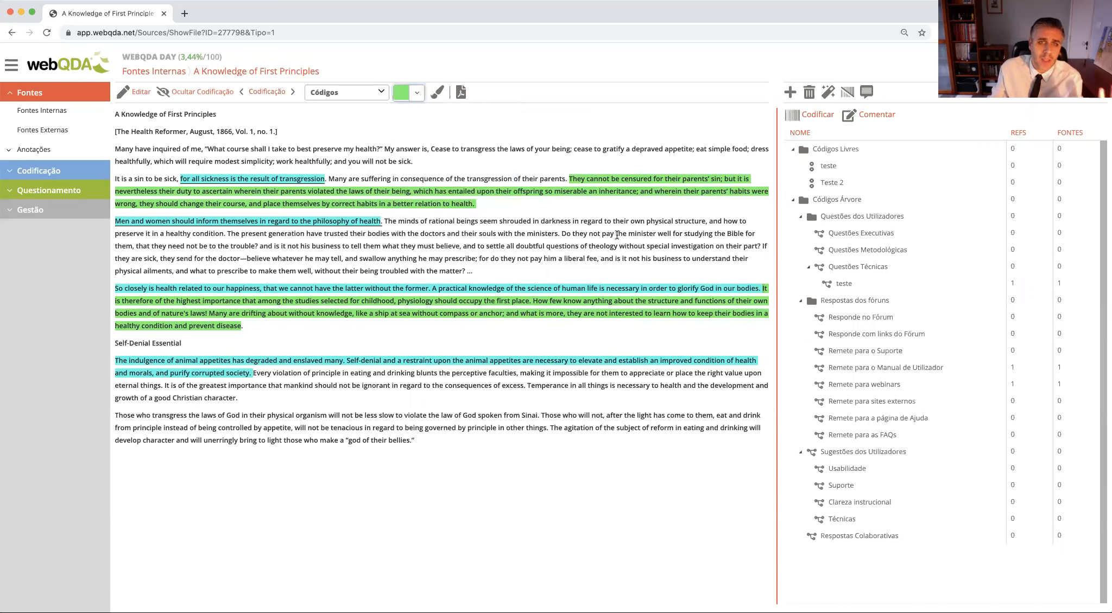
{"action": "left_click", "coordinate": [437, 95]}
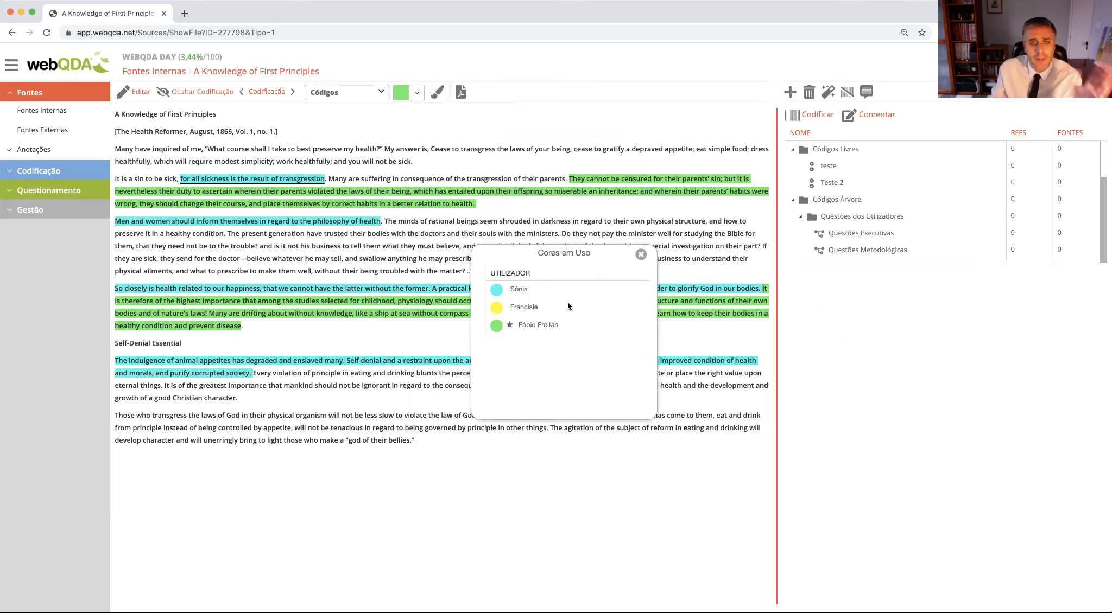
{"action": "left_click", "coordinate": [641, 255]}
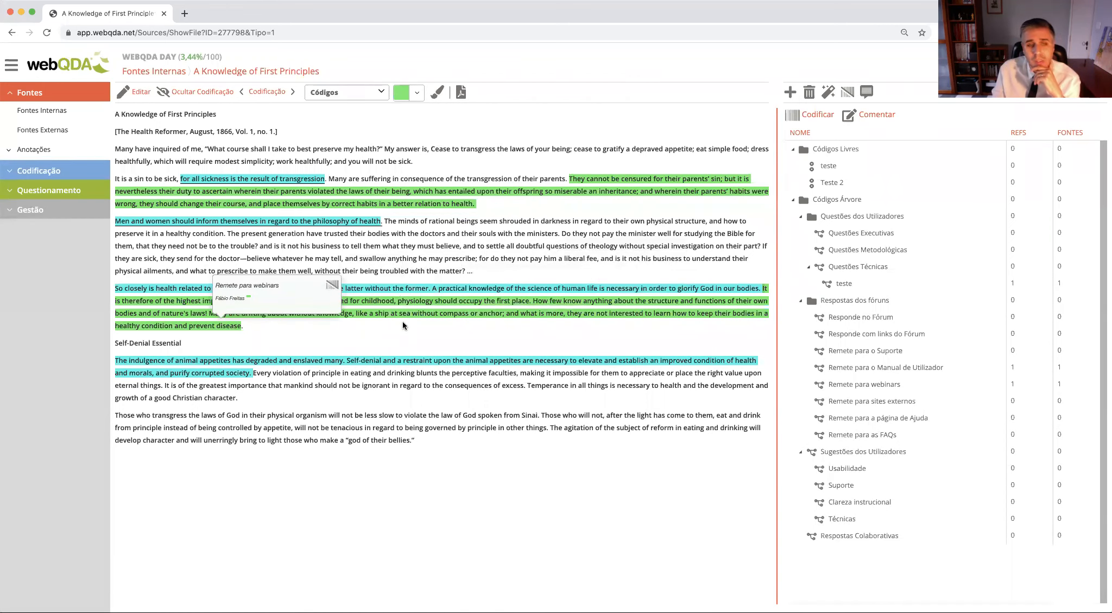
View the list of comments and open the comment on "Men and women should inform themselves" for editing, closing it without changes.
{"action": "mouse_move", "coordinate": [622, 179]}
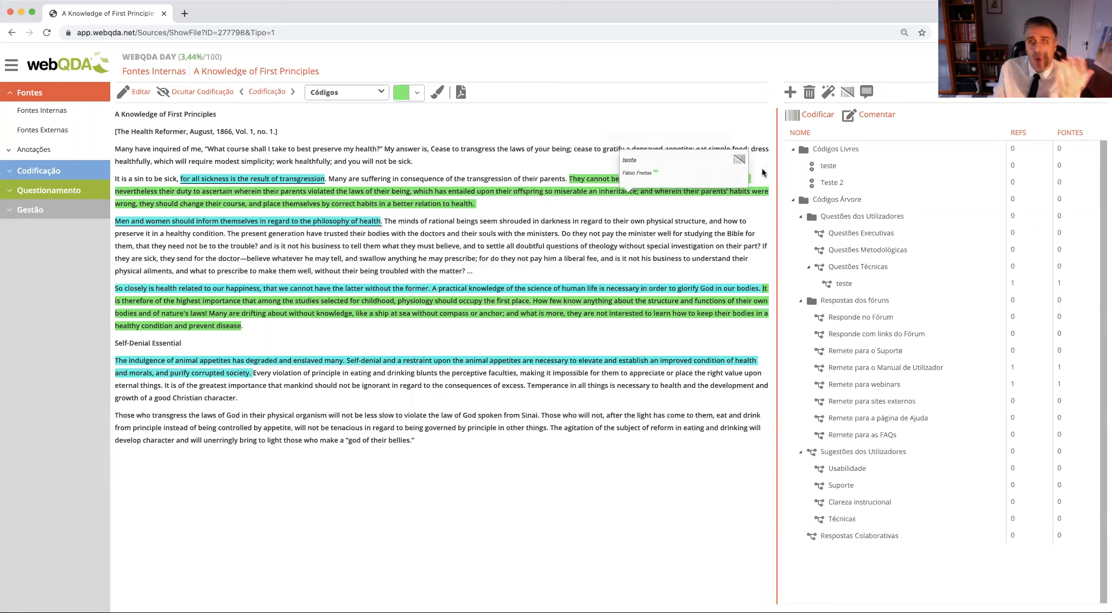
{"action": "left_click", "coordinate": [871, 96]}
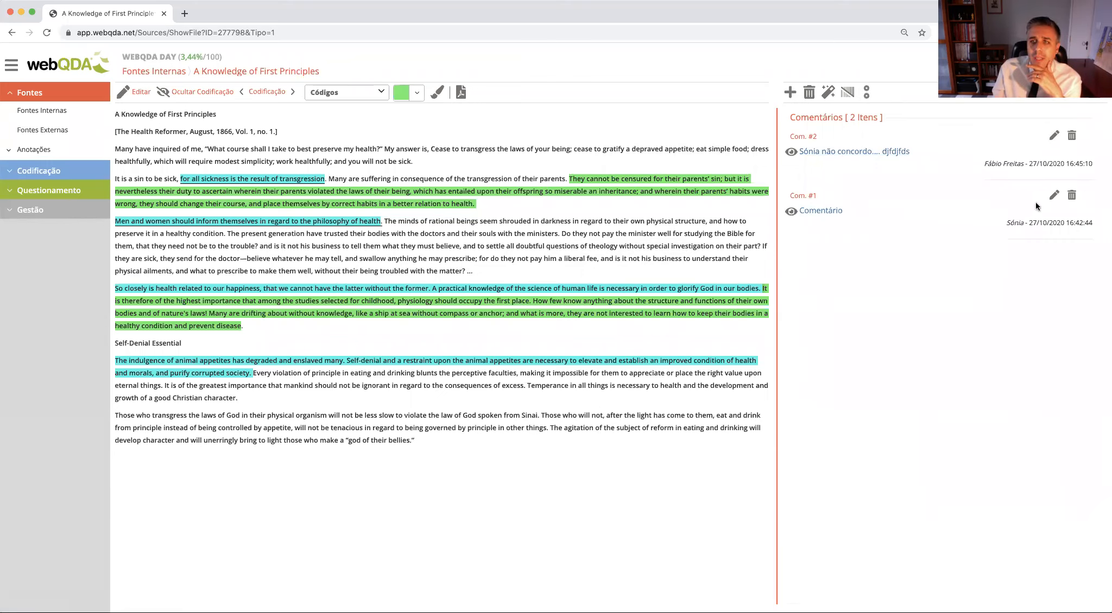
{"action": "left_click", "coordinate": [1053, 197]}
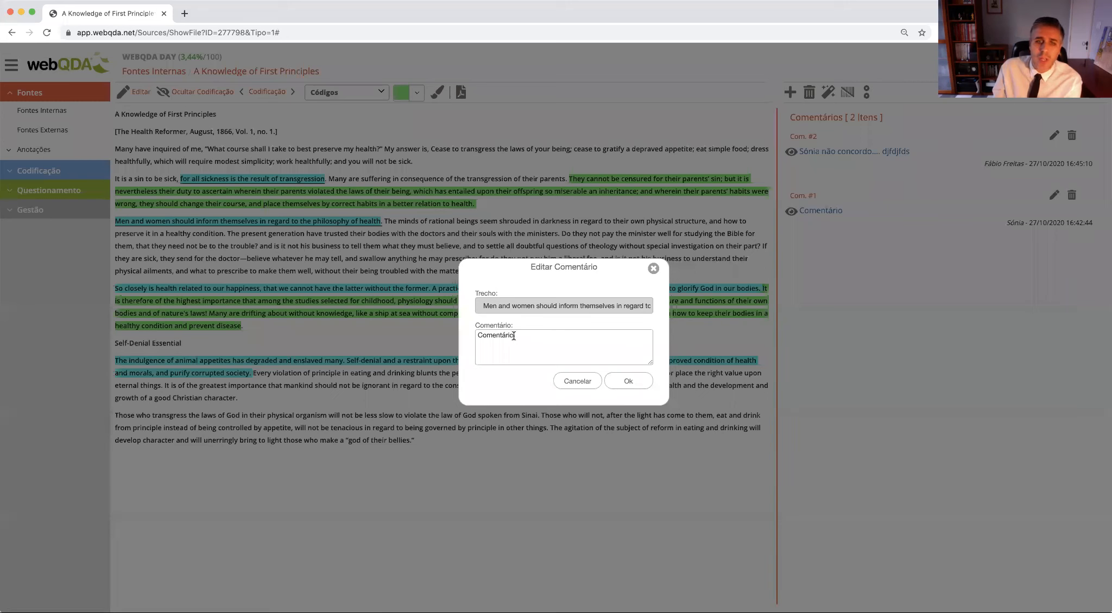
{"action": "left_click", "coordinate": [654, 269]}
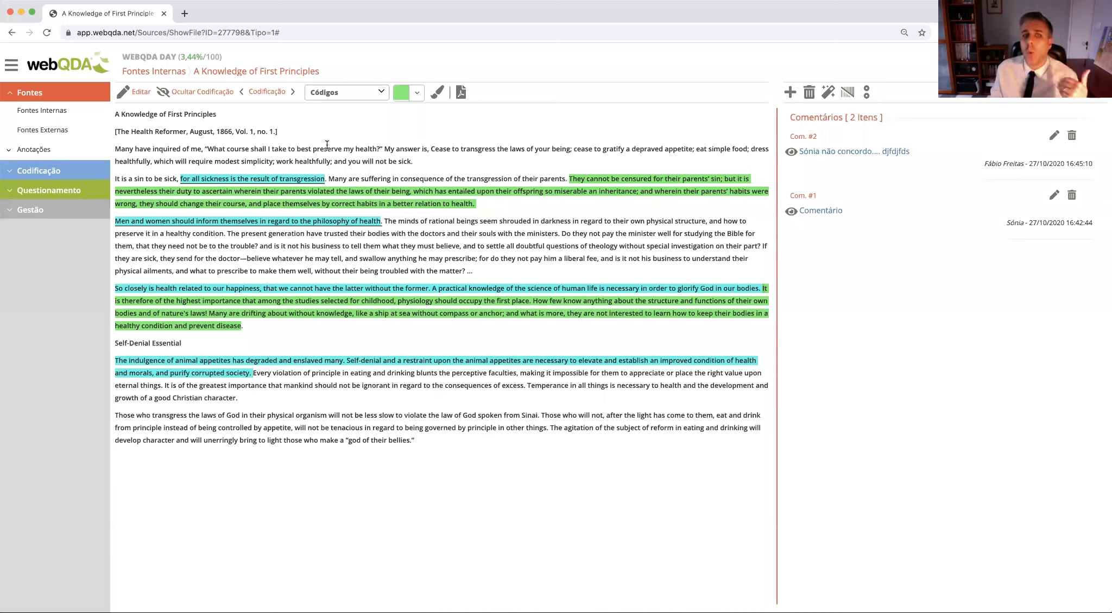
Open the project's logbook (Diário de Bordo) in the management area.
{"action": "left_click", "coordinate": [29, 213]}
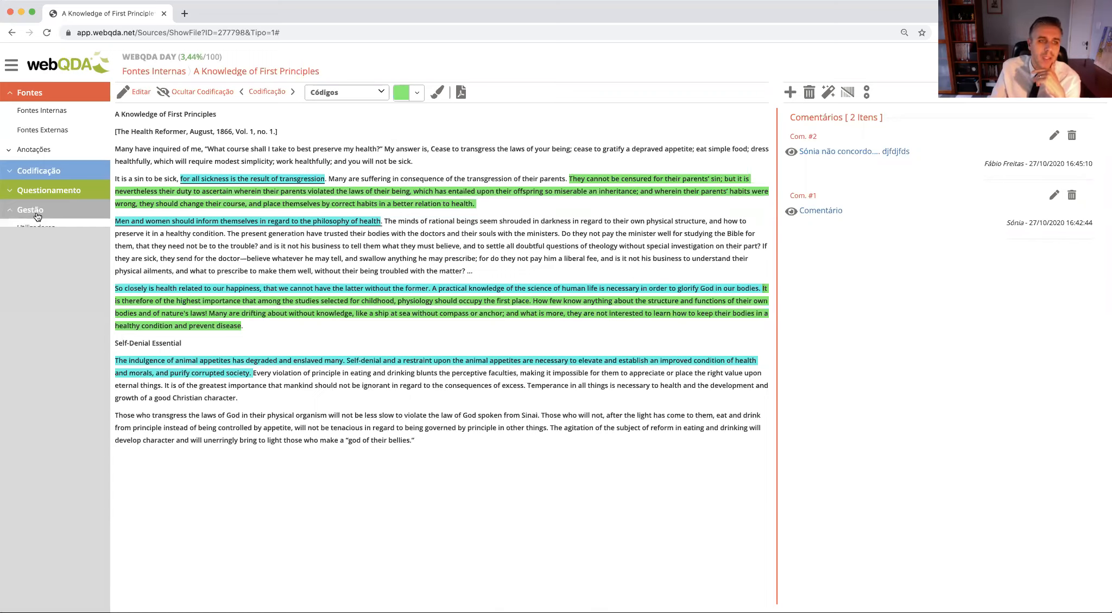
{"action": "left_click", "coordinate": [50, 248]}
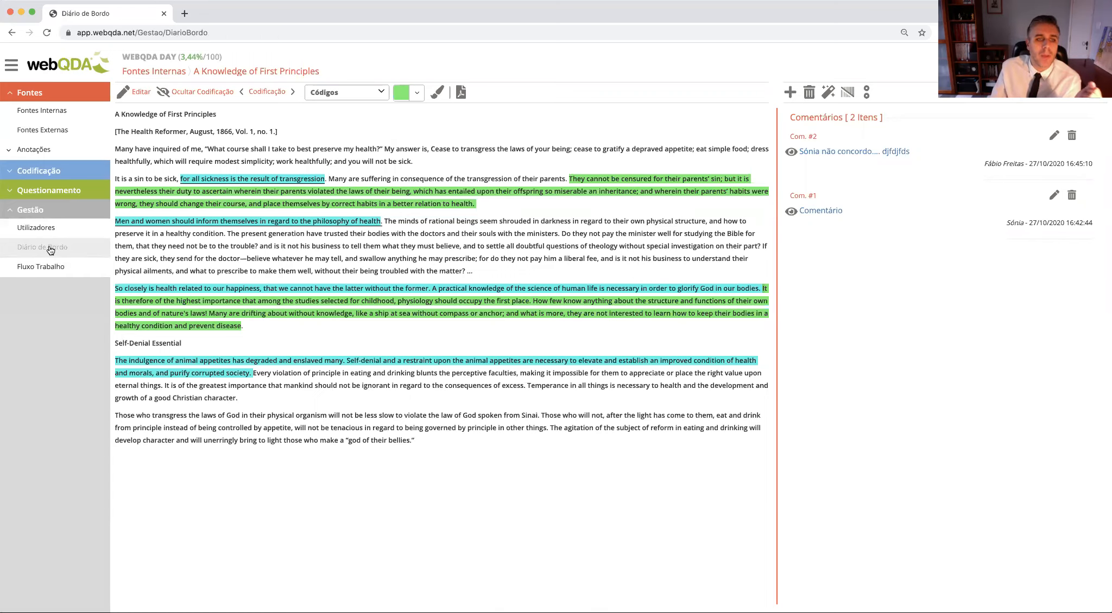
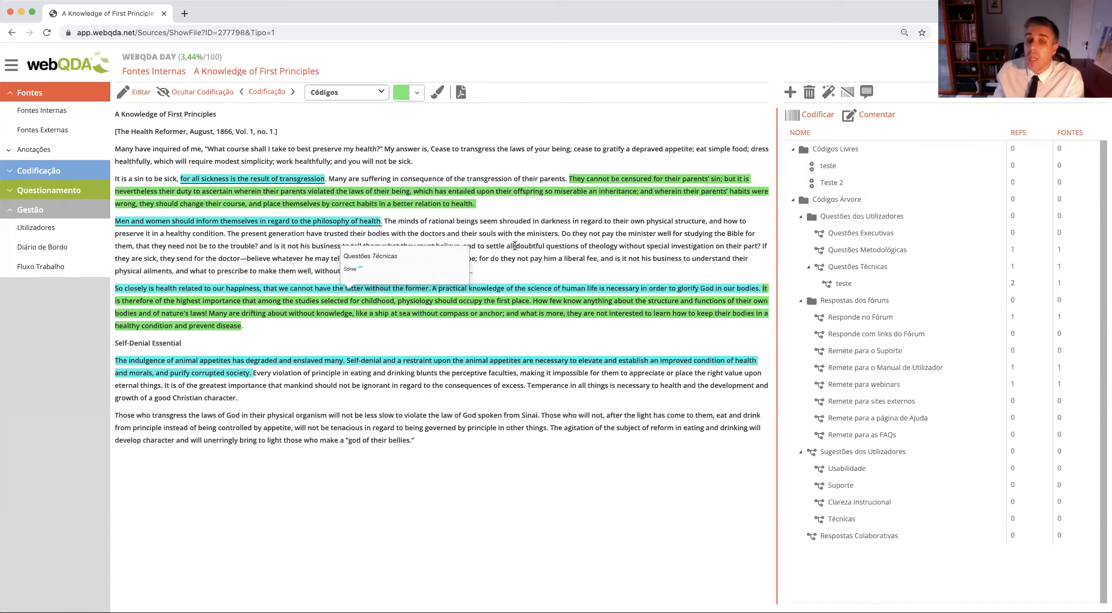
Add the comment "gedwhgekjwhekj euweuwujrheu reuiru ereur" to the passage "Do they not pay the minister well for studying the Bible for them" through "trouble?".
{"action": "left_click_drag", "start_coordinate": [561, 233], "coordinate": [274, 243]}
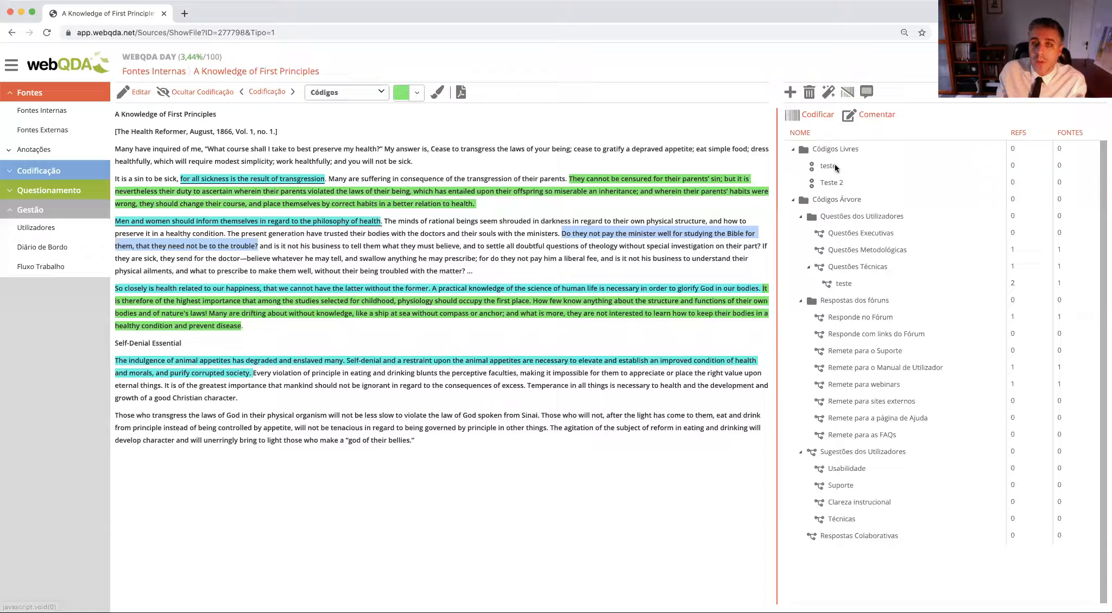
{"action": "left_click", "coordinate": [878, 114]}
{"action": "type", "text": "gedwhge"}
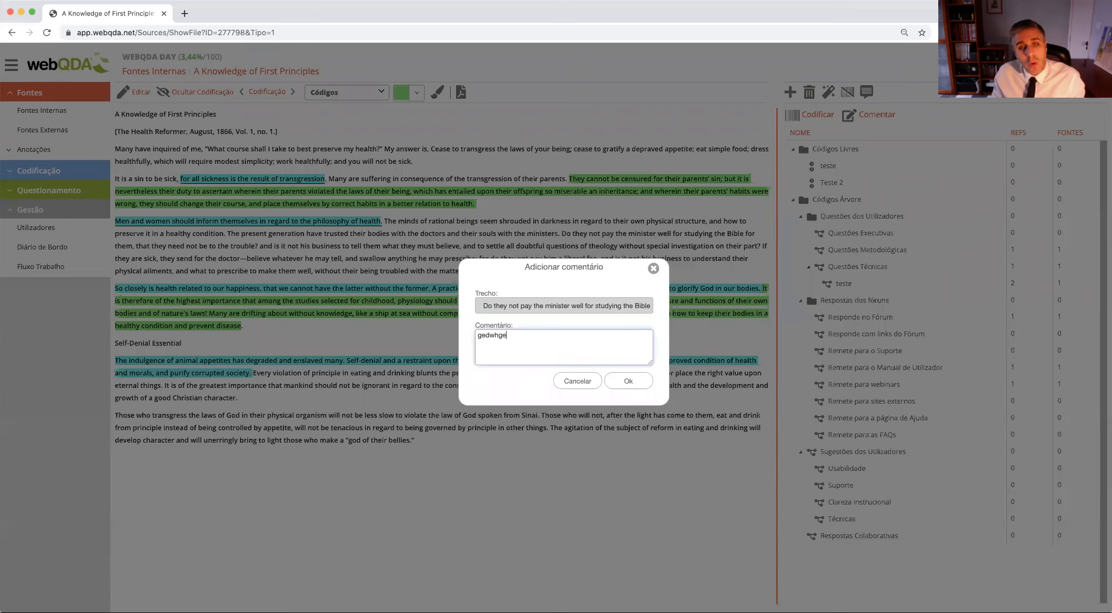
{"action": "type", "text": "kjwhekj euw"}
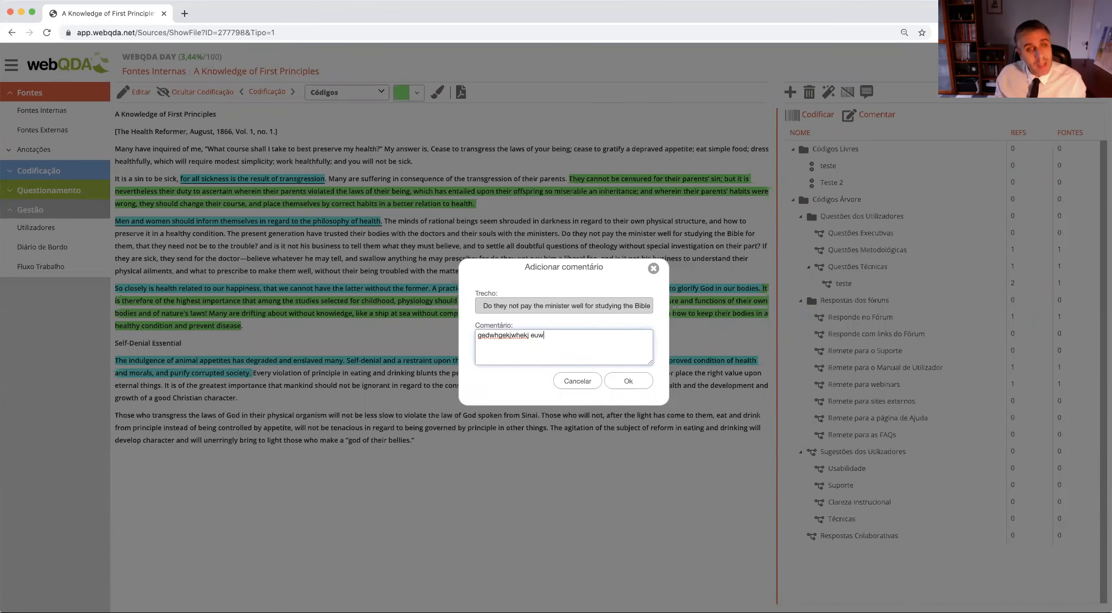
{"action": "type", "text": "euwujrheu reuiru ereur"}
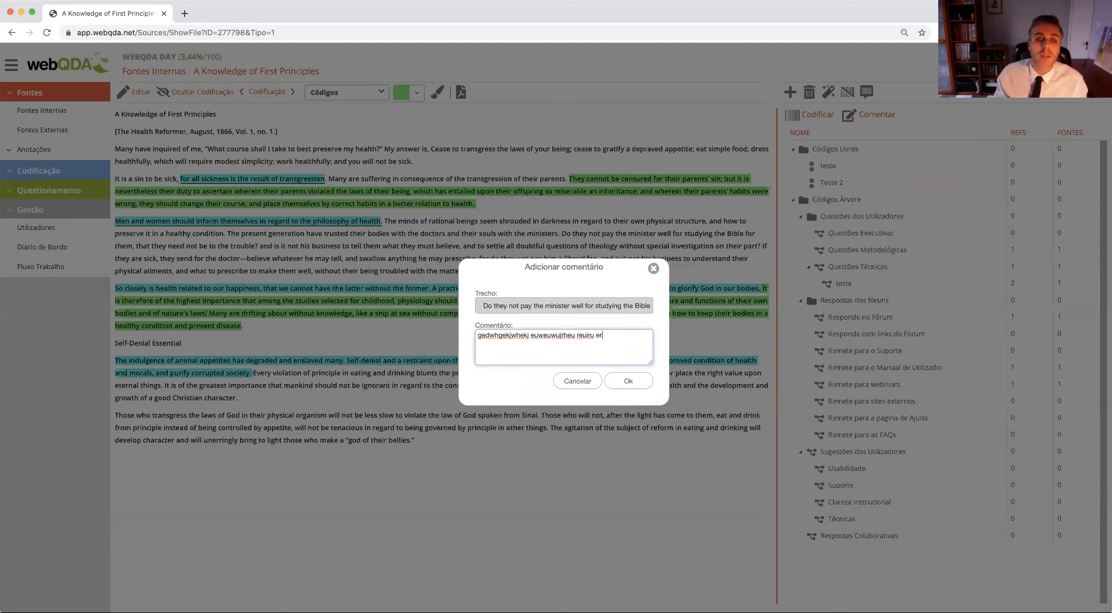
{"action": "left_click", "coordinate": [618, 384]}
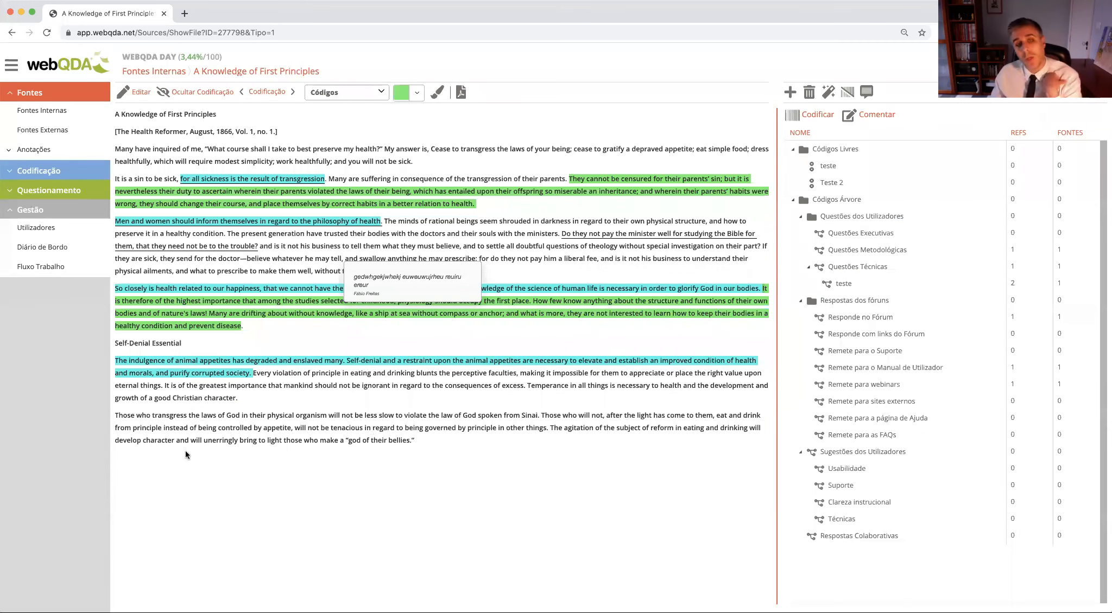
Review the comment on the "Do they not pay the minister" passage in the text and in the list of comments.
{"action": "mouse_move", "coordinate": [536, 373]}
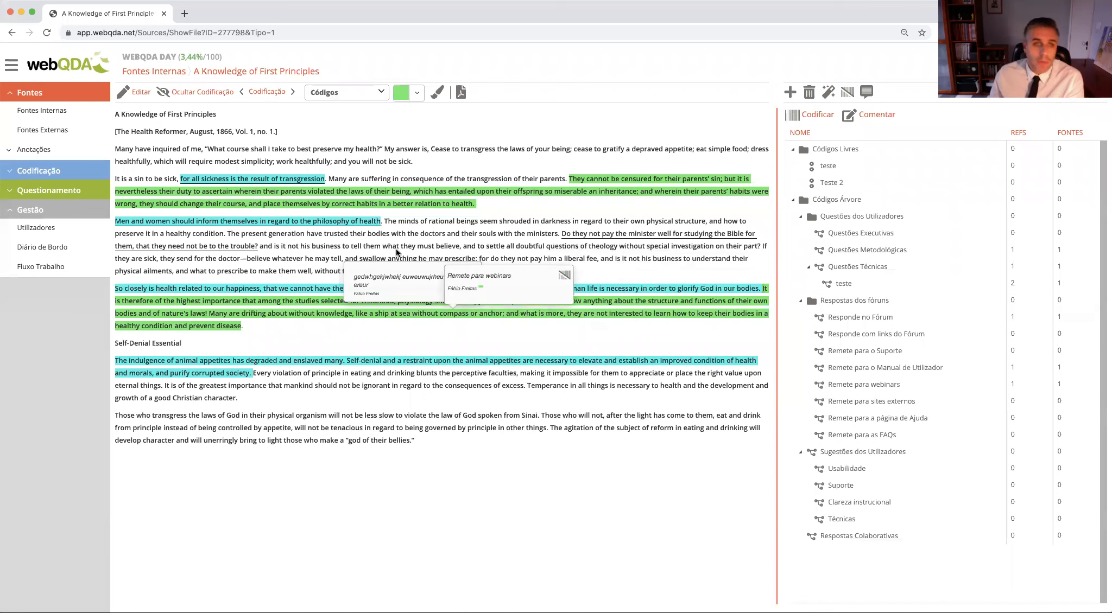
{"action": "mouse_move", "coordinate": [616, 240]}
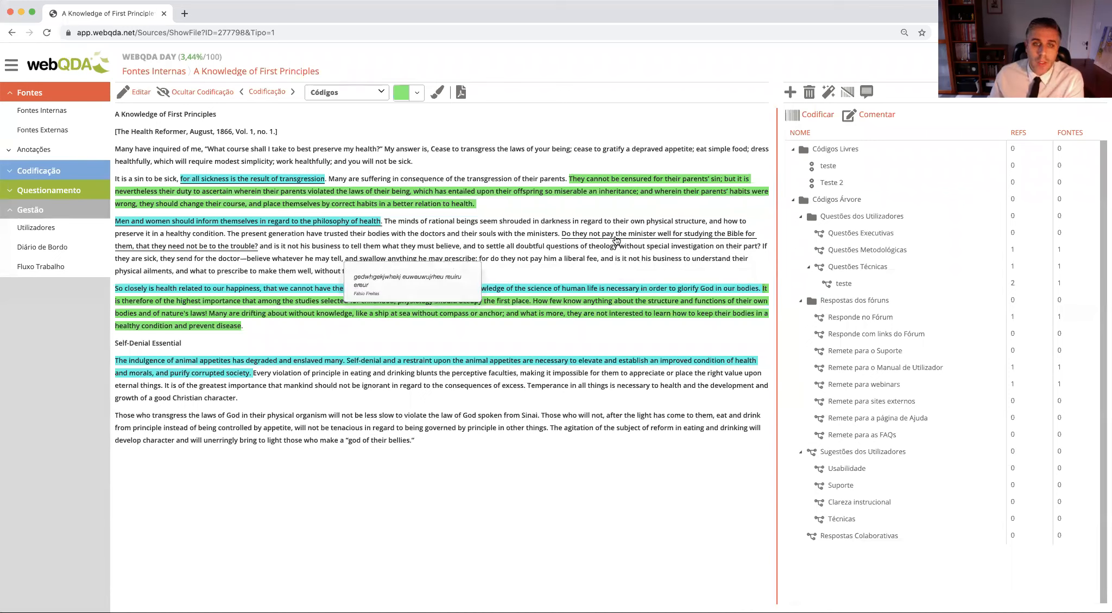
{"action": "left_click", "coordinate": [867, 92]}
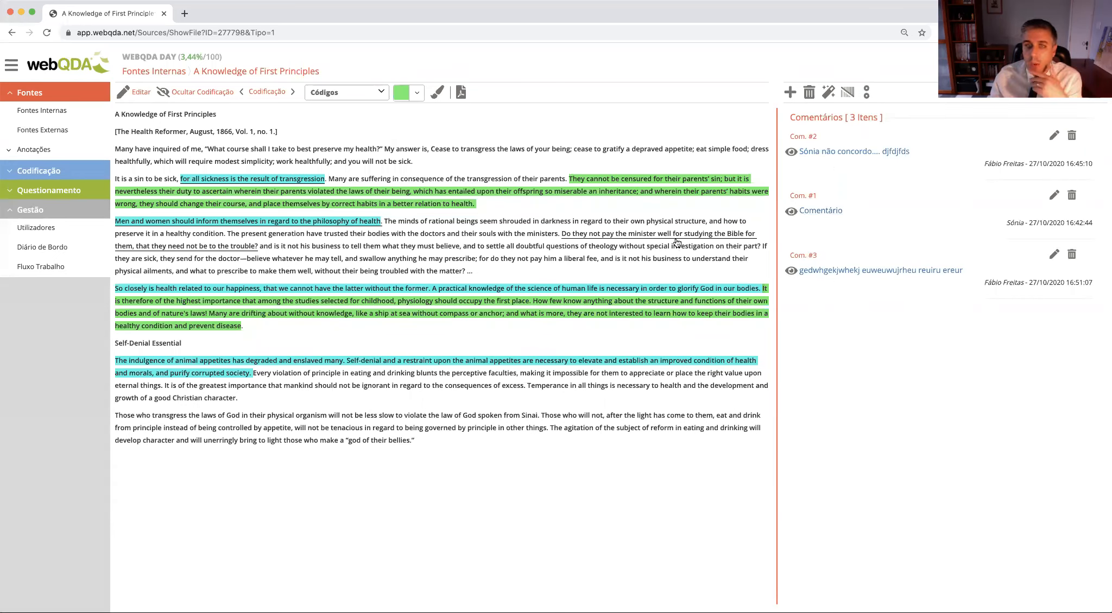
{"action": "mouse_move", "coordinate": [677, 241]}
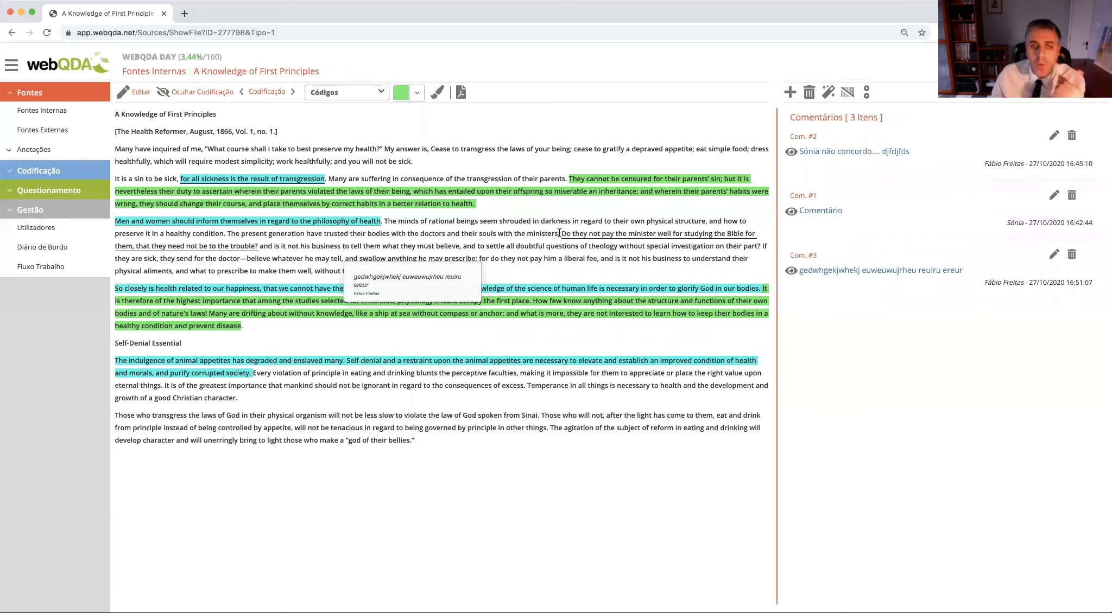
Code the passage from "Do they not pay the minister well" to "trouble?" with "Questões Executivas".
{"action": "left_click_drag", "start_coordinate": [559, 233], "coordinate": [258, 245]}
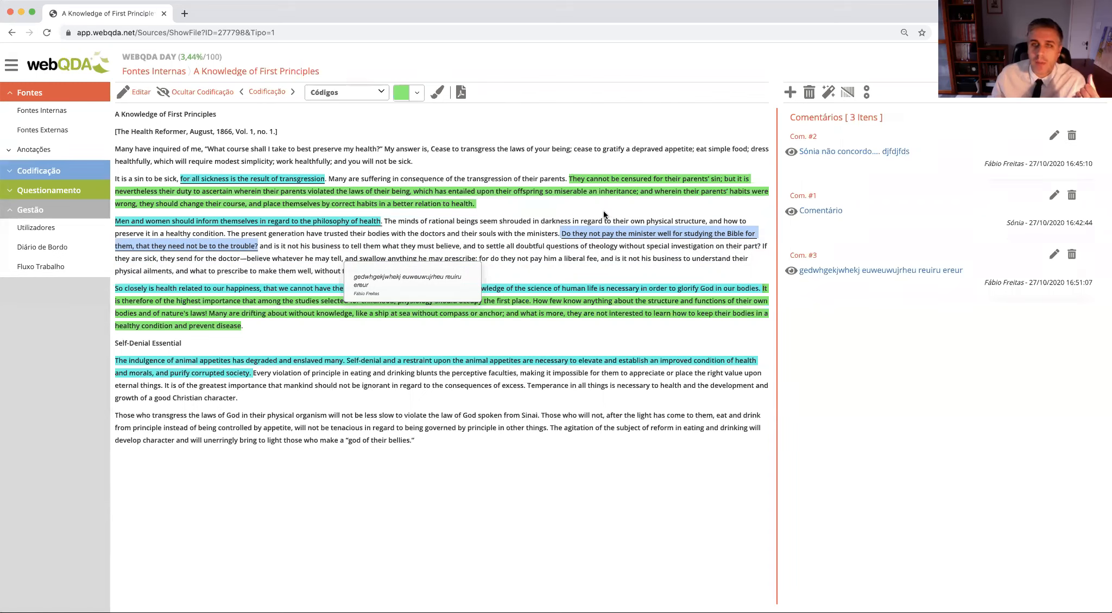
{"action": "left_click_drag", "start_coordinate": [605, 211], "coordinate": [825, 105]}
{"action": "left_click", "coordinate": [828, 92]}
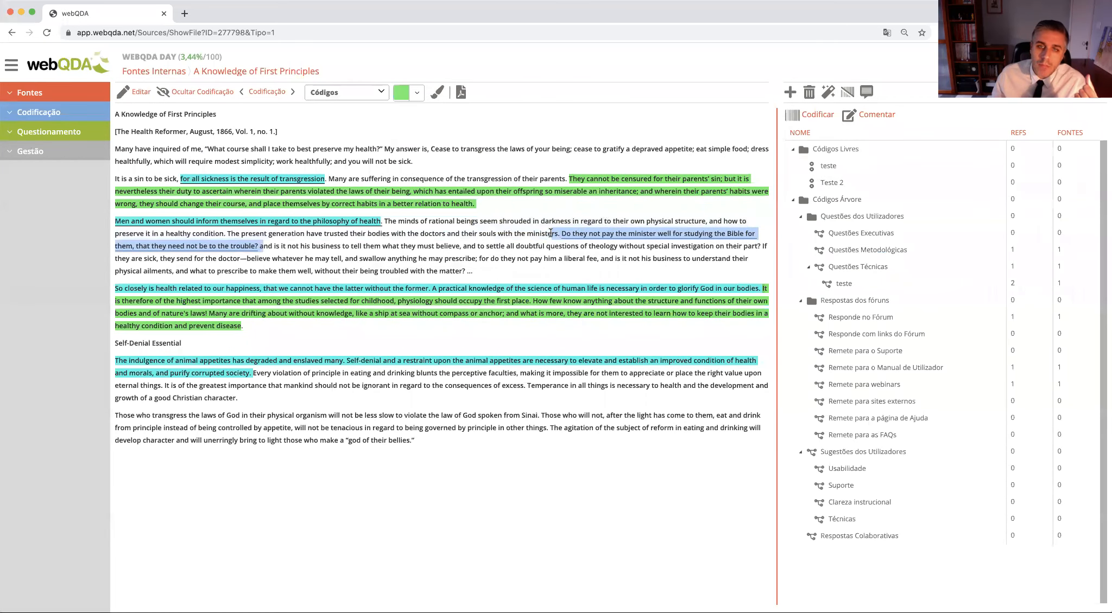
{"action": "mouse_move", "coordinate": [563, 237]}
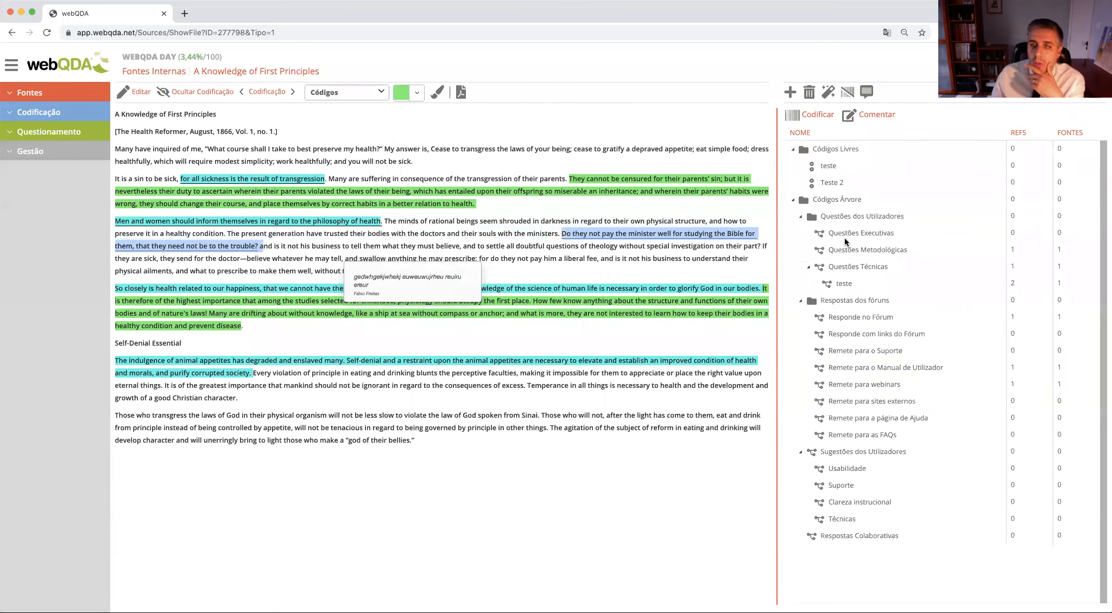
{"action": "left_click", "coordinate": [840, 234]}
{"action": "left_click", "coordinate": [809, 116]}
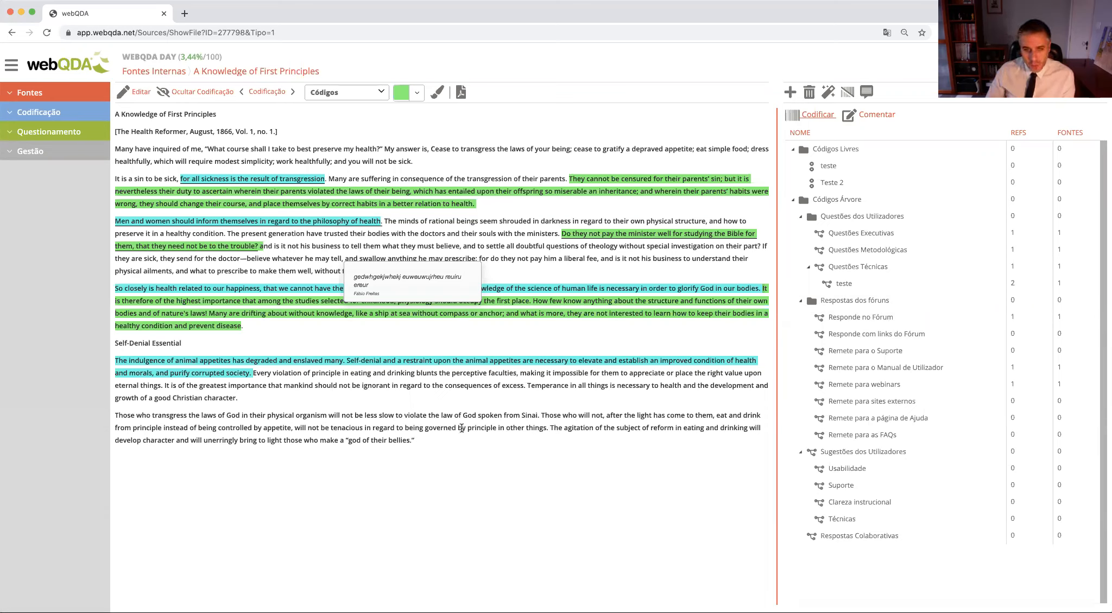
Hide the coding highlights and code the closing text from "regard to being governed by principle" to "god of their bellies" with "teste" under "Questões Técnicas".
{"action": "mouse_move", "coordinate": [548, 428]}
{"action": "left_mouse_down"}
{"action": "mouse_move", "coordinate": [556, 438]}
{"action": "mouse_move", "coordinate": [557, 417]}
{"action": "left_mouse_up"}
{"action": "left_click", "coordinate": [494, 420]}
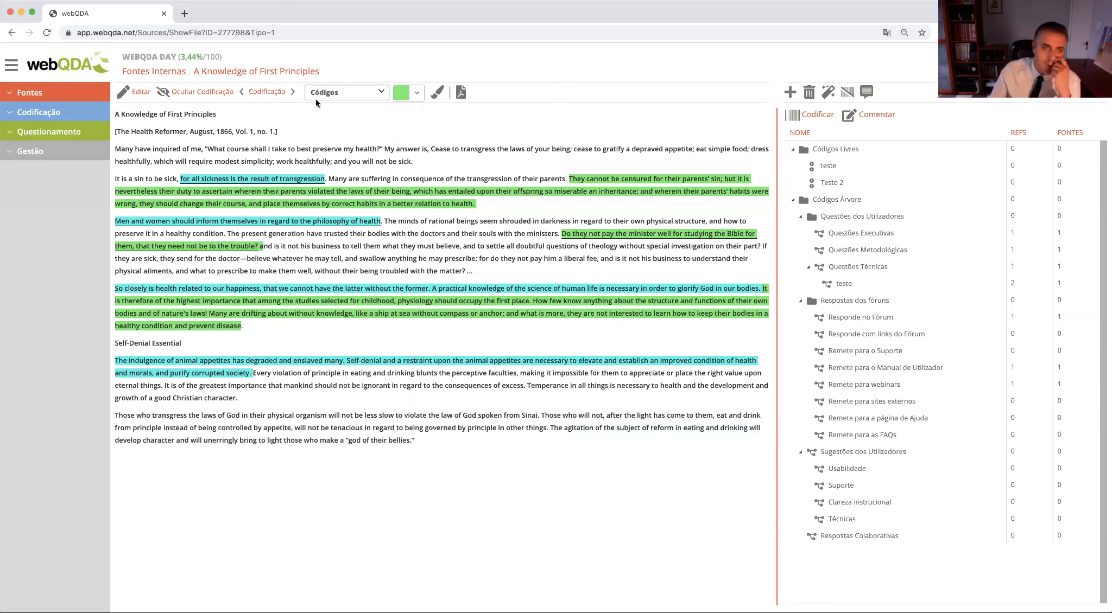
{"action": "left_click", "coordinate": [193, 93]}
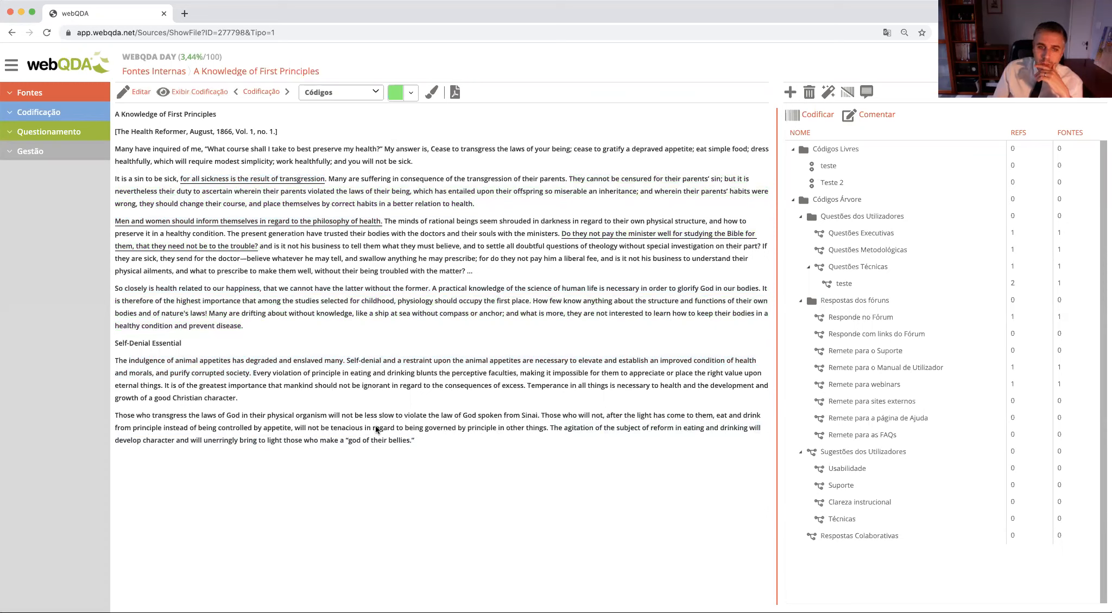
{"action": "left_click_drag", "start_coordinate": [371, 429], "coordinate": [435, 443]}
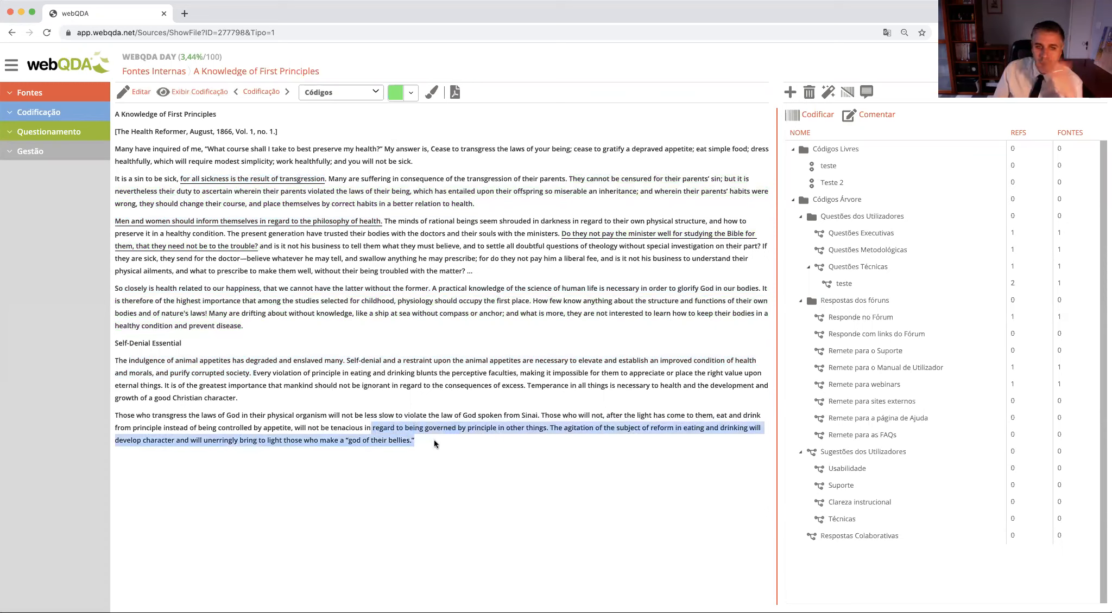
{"action": "left_click", "coordinate": [839, 285]}
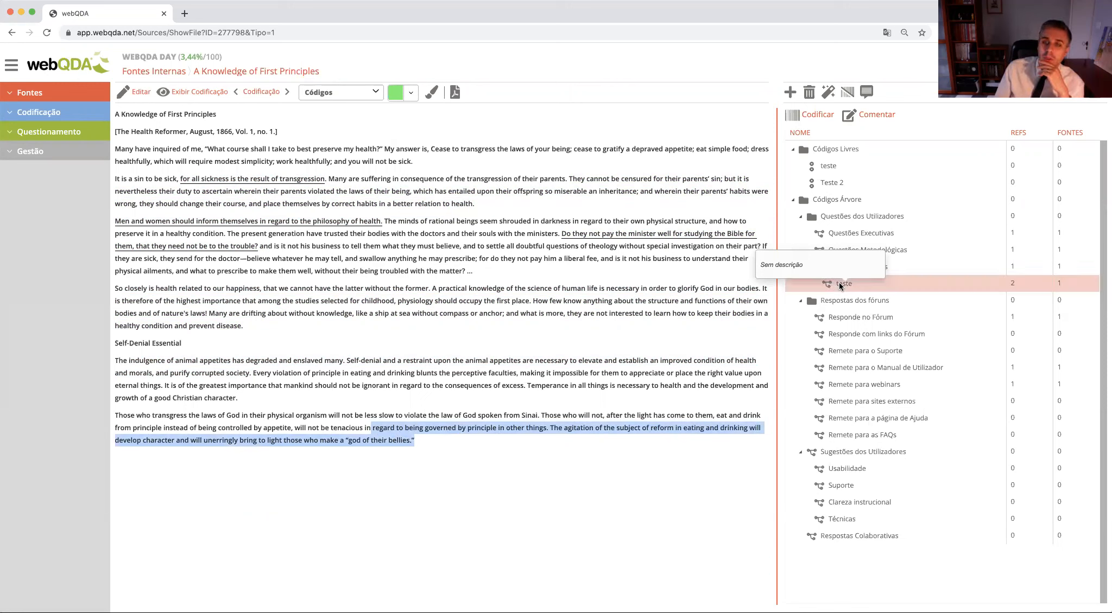
{"action": "left_click", "coordinate": [794, 118]}
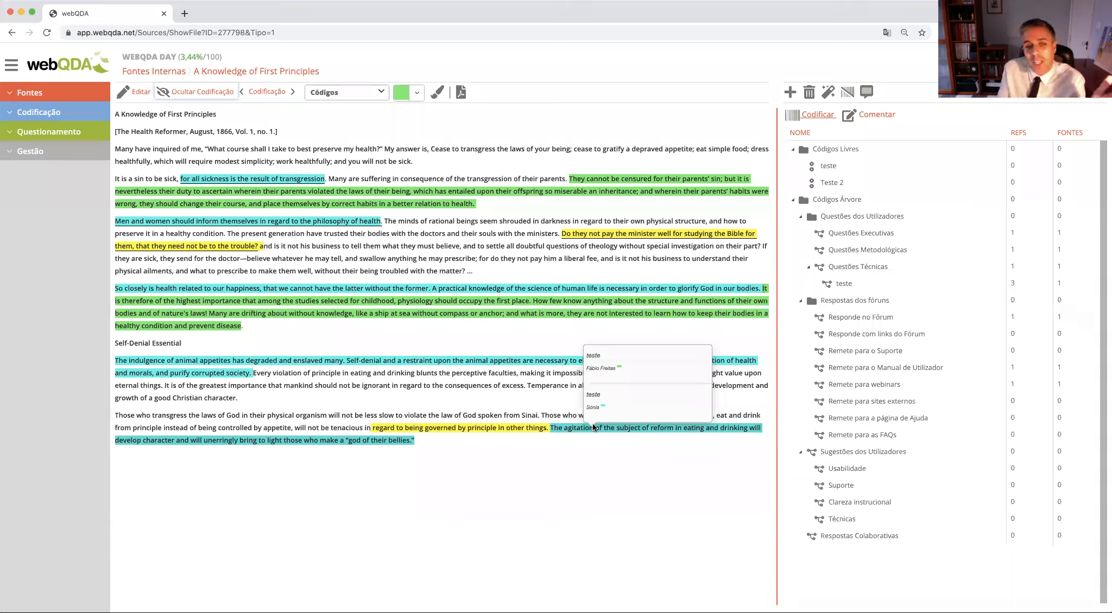
Inspect which users and codes are attached to the closing paragraph's overlapping codings and to the "Do they not pay the minister" passage.
{"action": "mouse_move", "coordinate": [470, 432]}
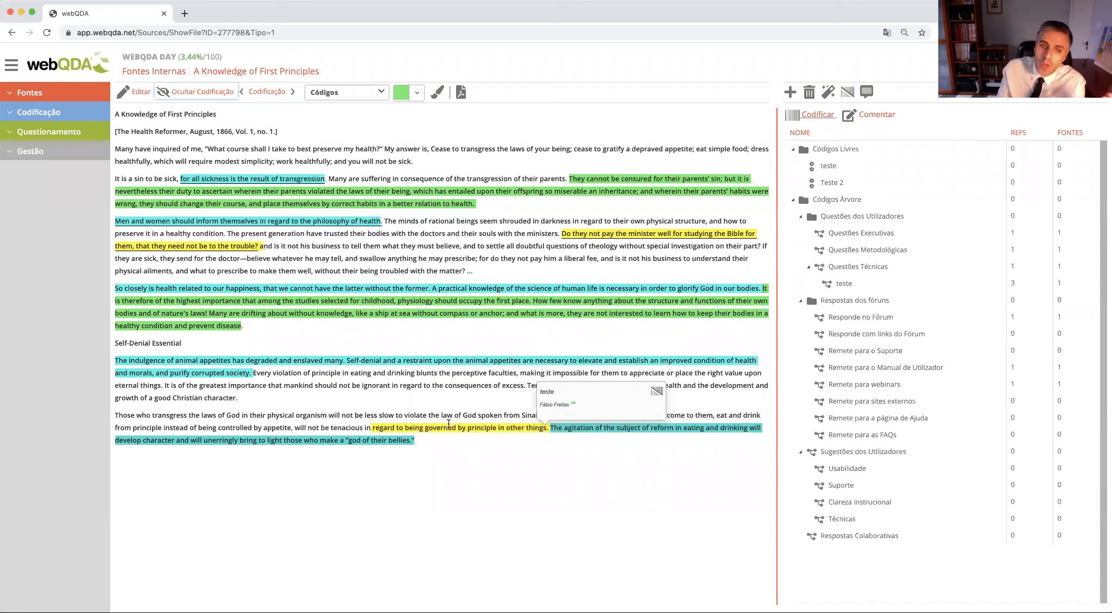
{"action": "mouse_move", "coordinate": [482, 355]}
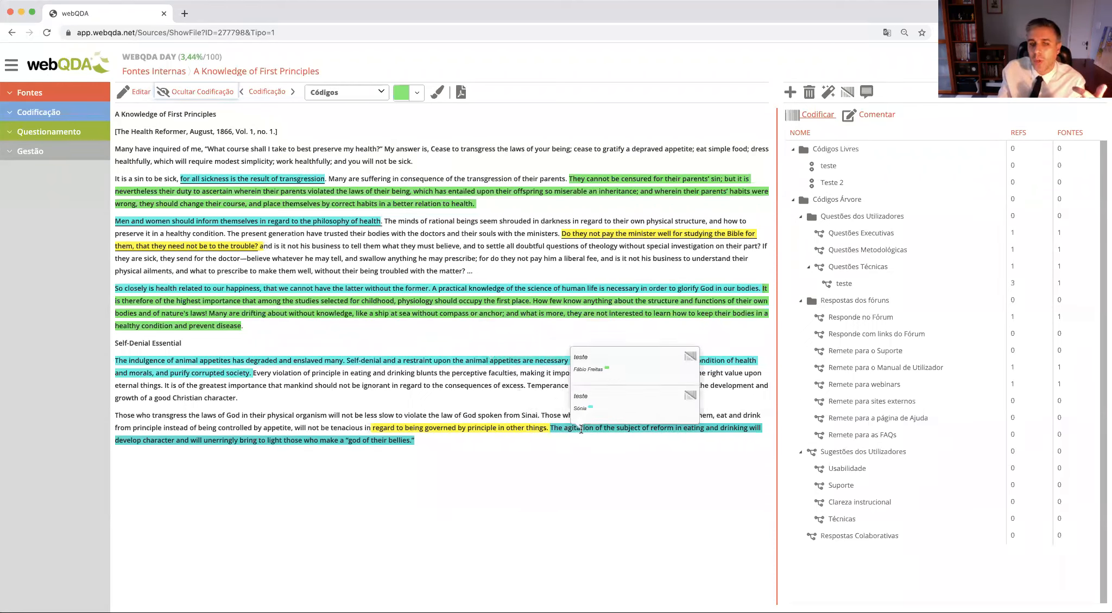
{"action": "mouse_move", "coordinate": [601, 429]}
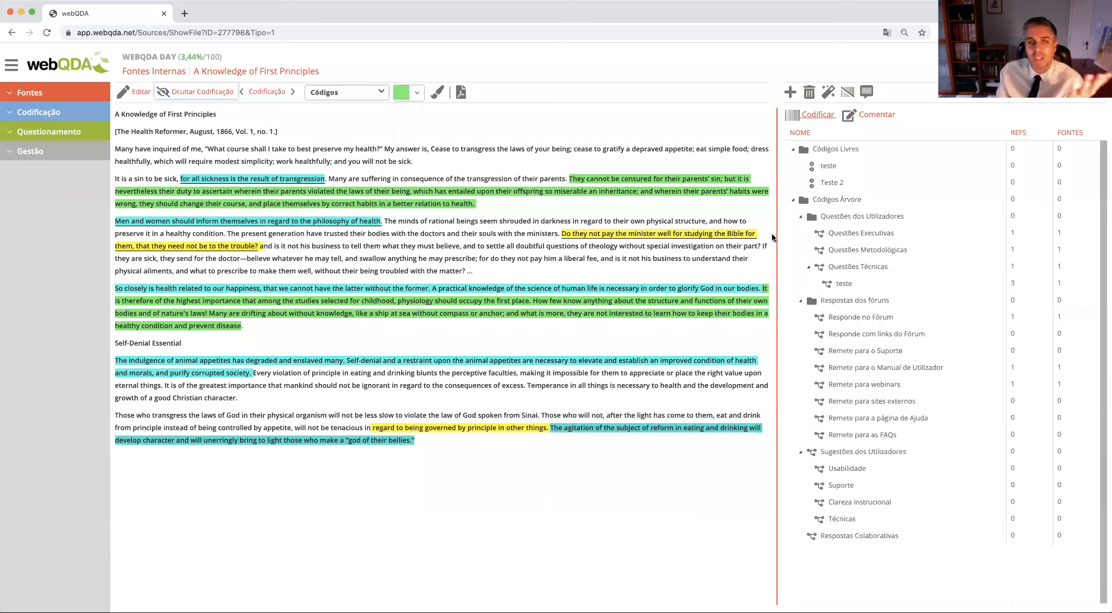
{"action": "mouse_move", "coordinate": [674, 236]}
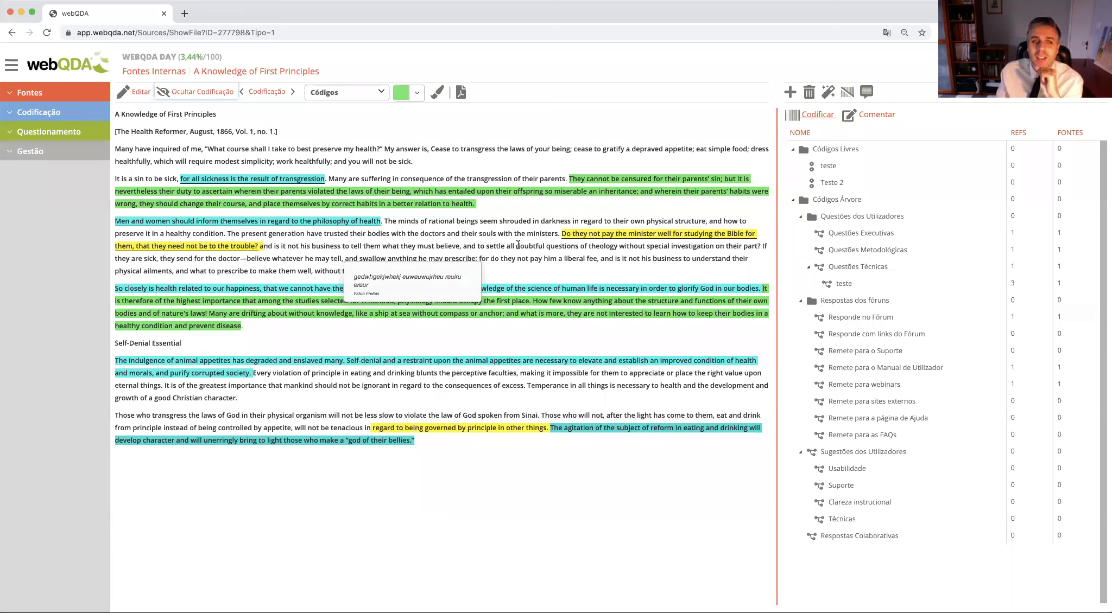
{"action": "mouse_move", "coordinate": [542, 297]}
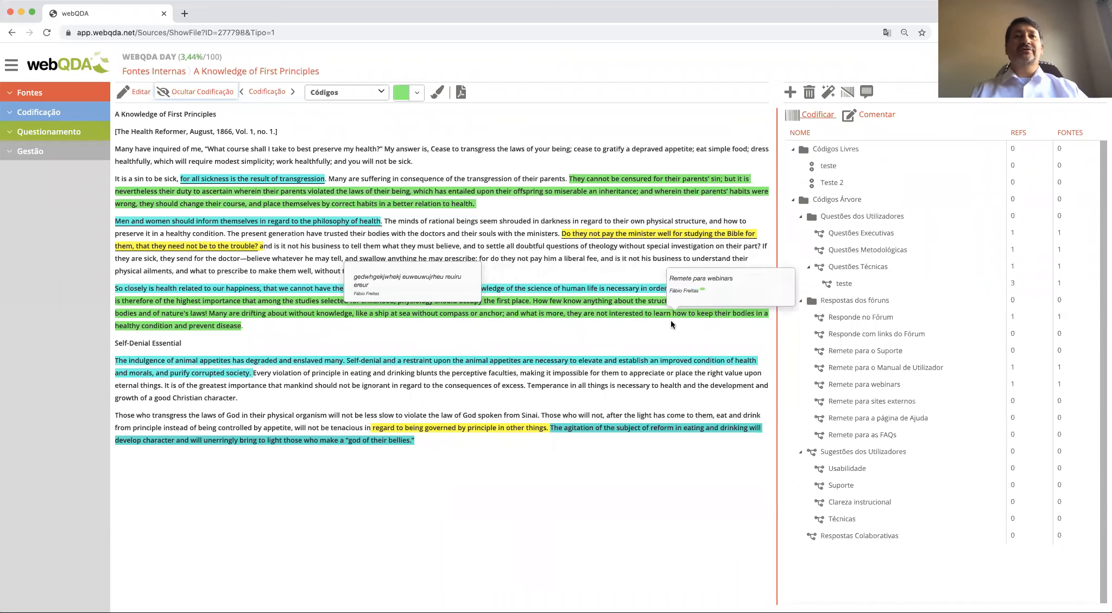
{"action": "left_click_drag", "start_coordinate": [525, 384], "coordinate": [511, 383]}
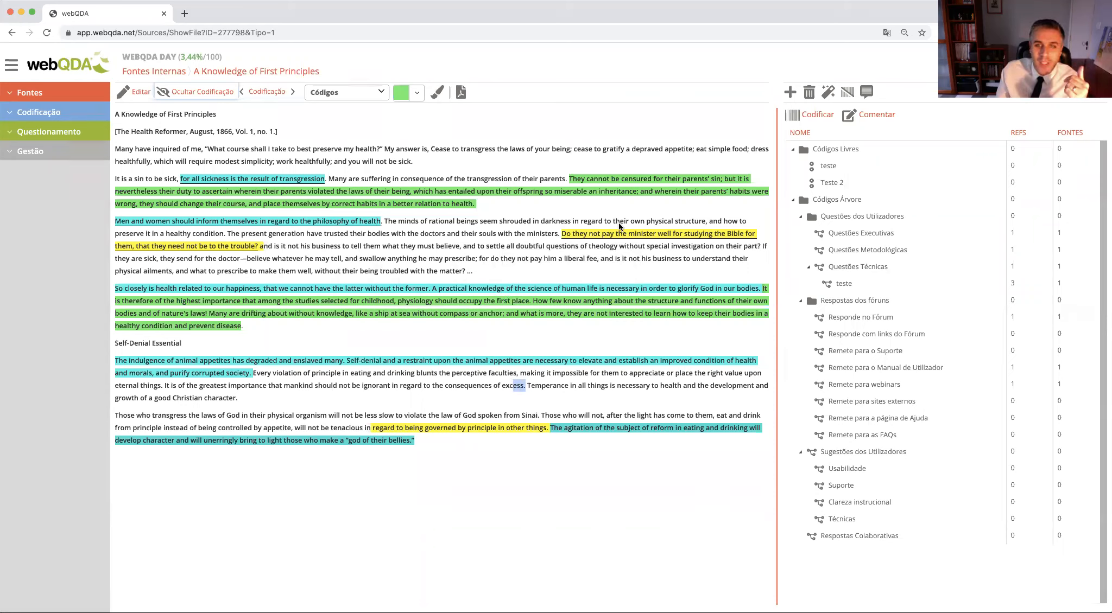
{"action": "left_click", "coordinate": [530, 385]}
{"action": "left_click_drag", "start_coordinate": [530, 385], "coordinate": [336, 385]}
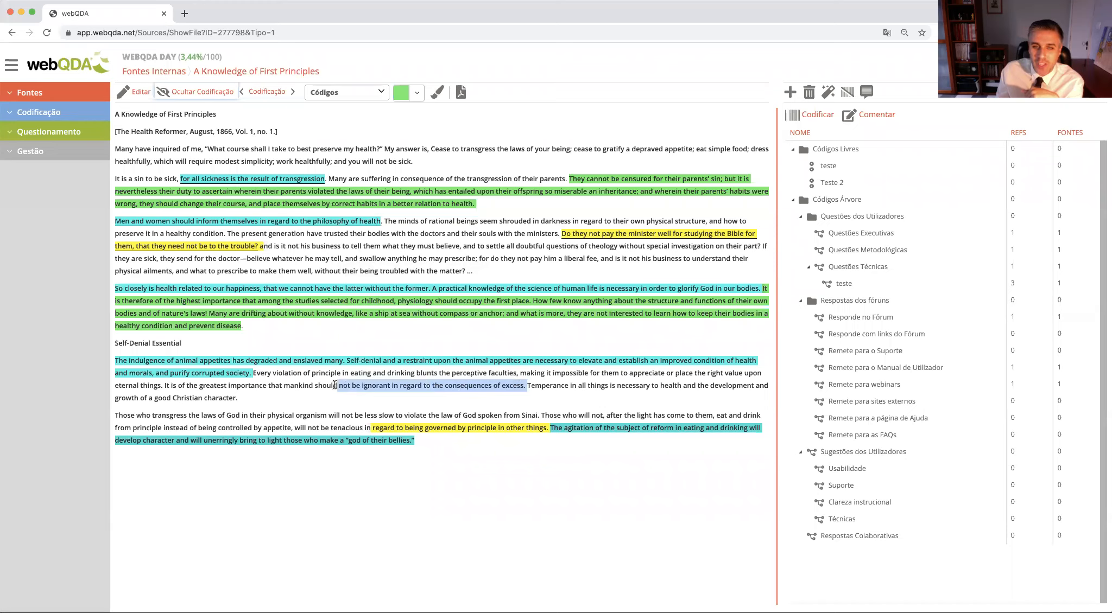
{"action": "left_click", "coordinate": [843, 485]}
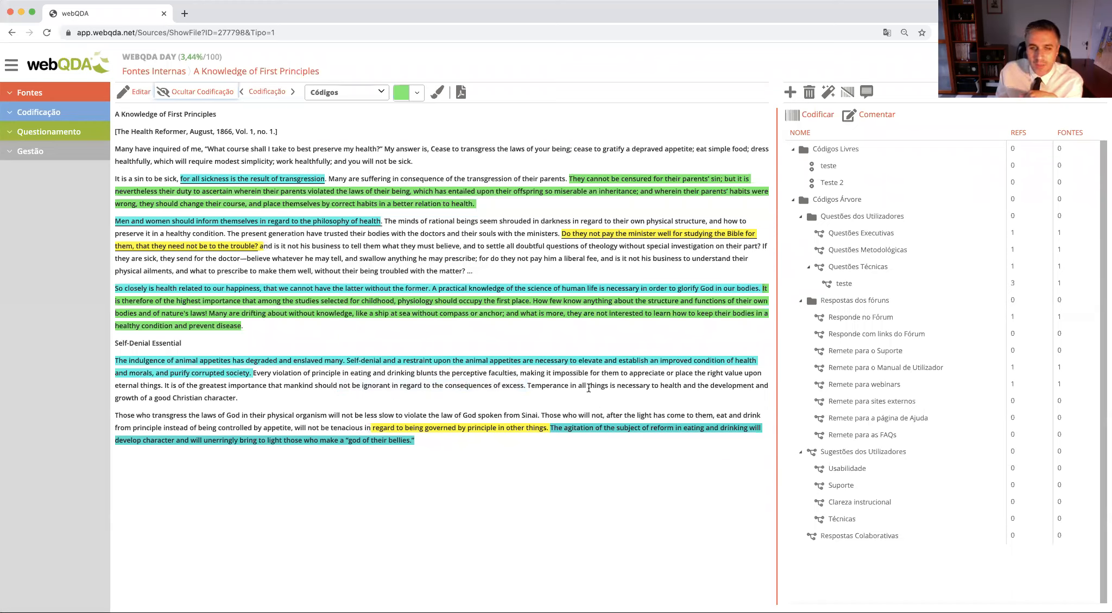
Code the sentence "Temperance in all things is necessary to health and the development and growth of a good Christian character." with "Suporte".
{"action": "left_click_drag", "start_coordinate": [525, 385], "coordinate": [565, 402]}
{"action": "left_click", "coordinate": [833, 487]}
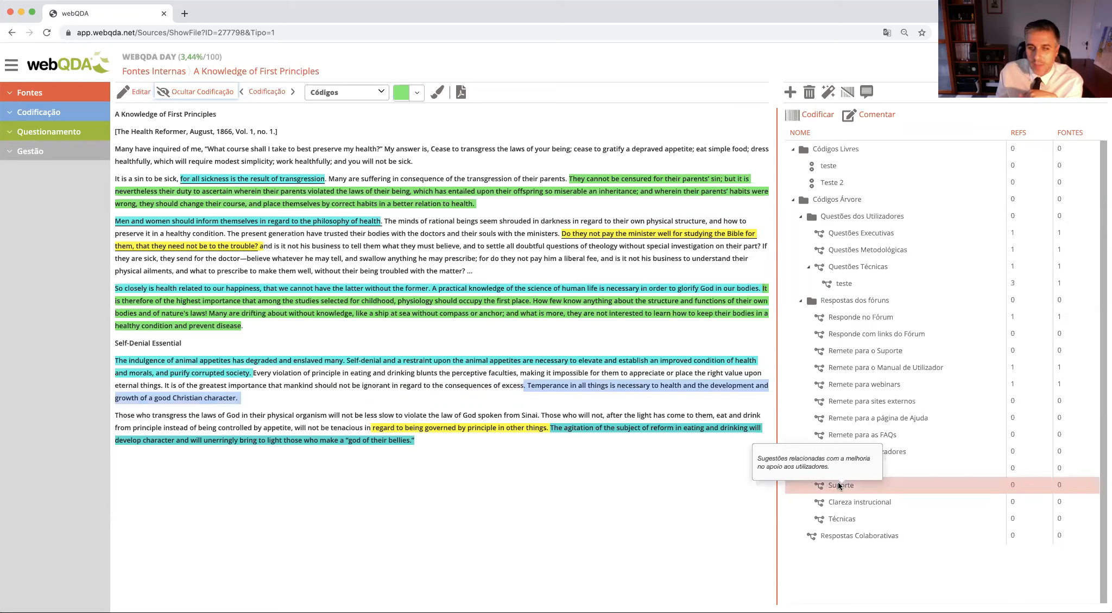
{"action": "left_click", "coordinate": [813, 116]}
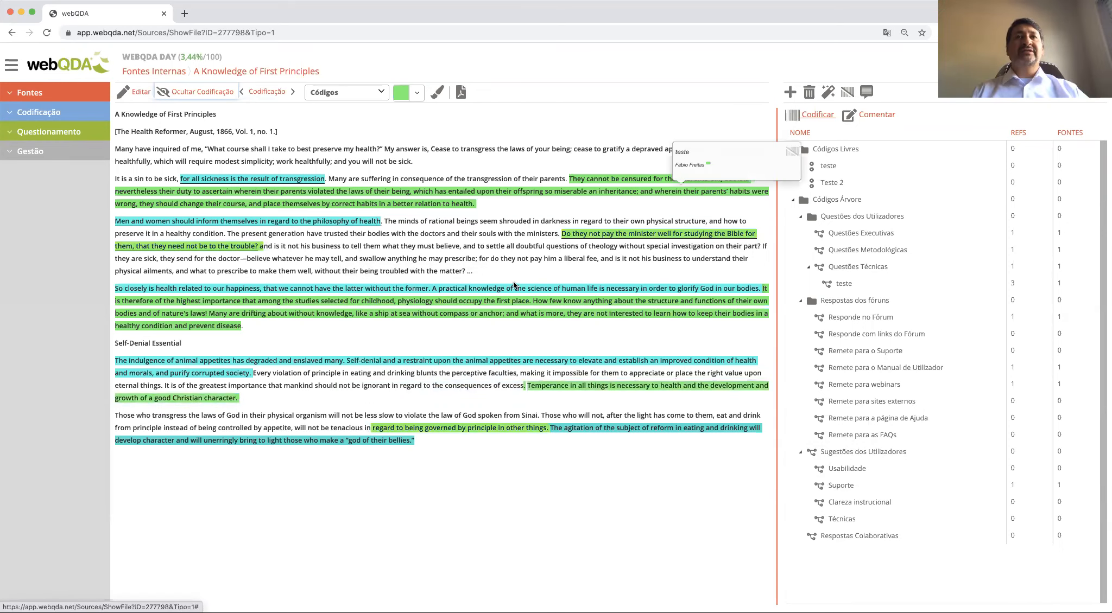
Examine the codes and comments on the "Temperance in all things", "for all sickness" and "Do they not pay the minister" passages.
{"action": "mouse_move", "coordinate": [573, 384]}
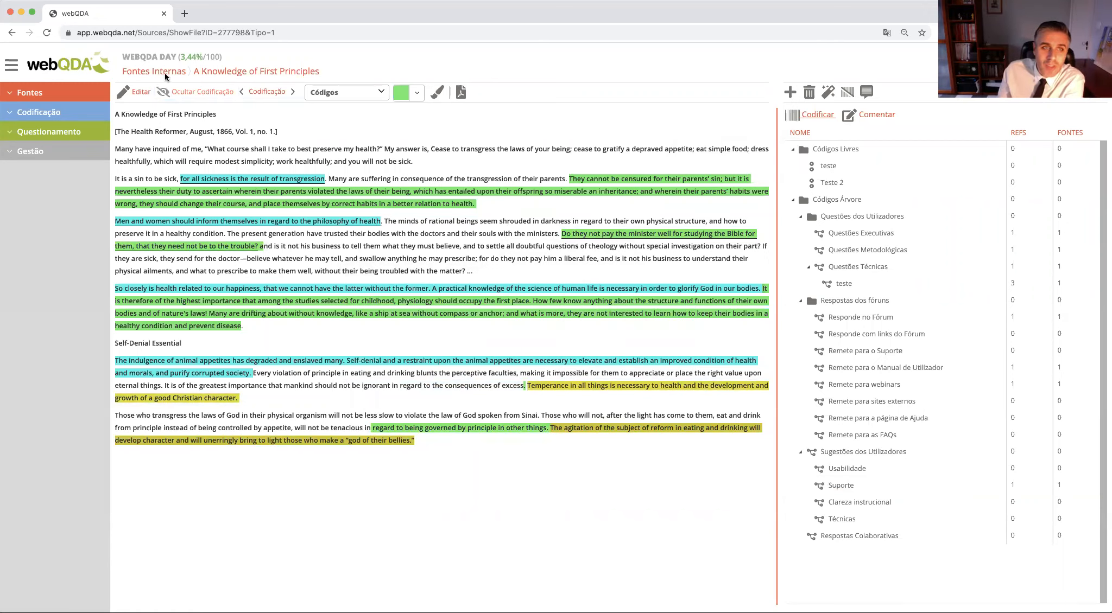
{"action": "mouse_move", "coordinate": [309, 183]}
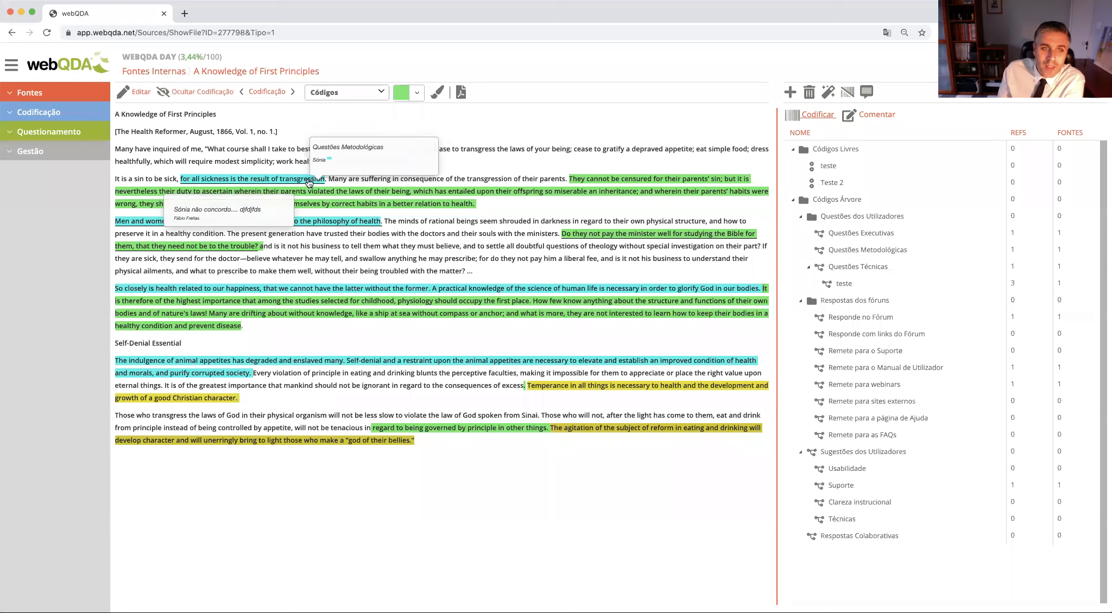
{"action": "mouse_move", "coordinate": [627, 239]}
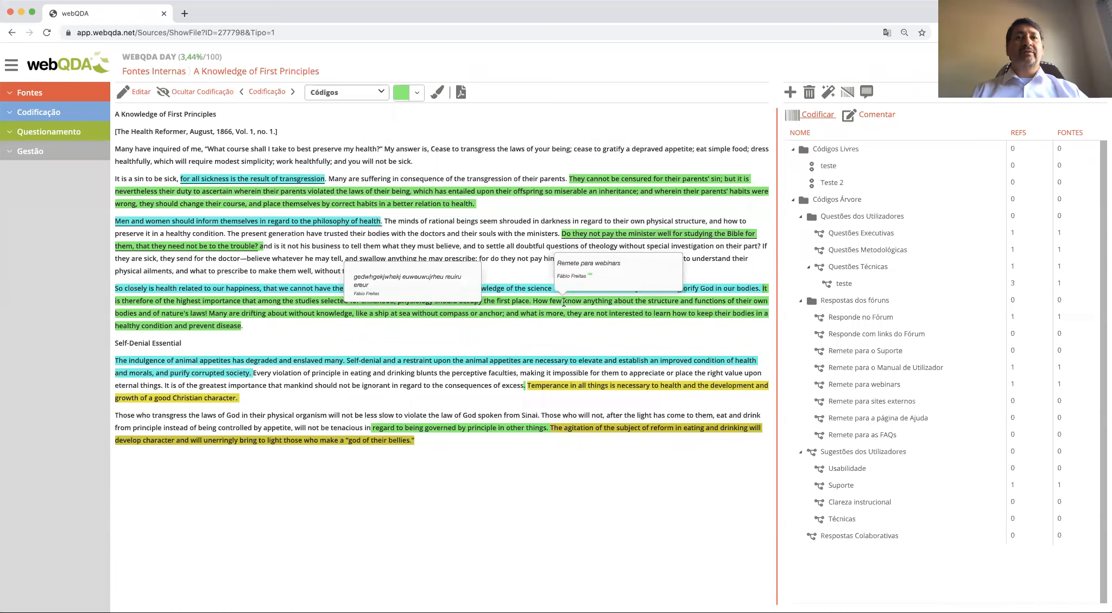